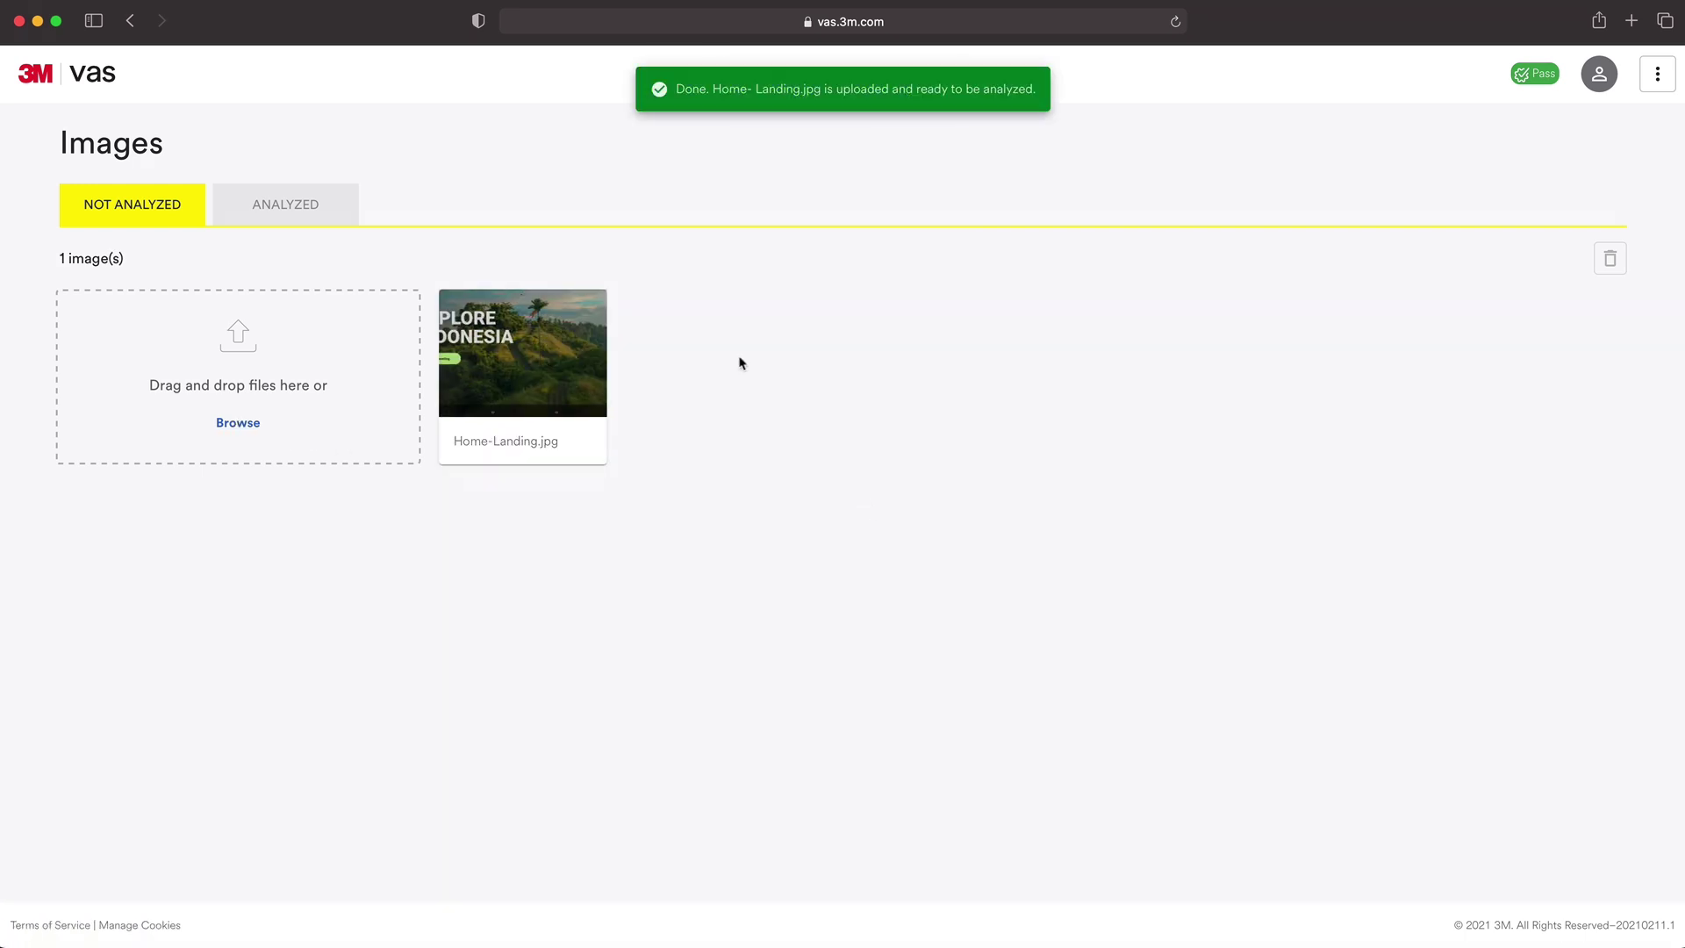
# Analyze Home-Landing 1.jpg as a Web Page to produce its attention heatmap.
pyautogui.click(553, 341)
pyautogui.click(524, 370)
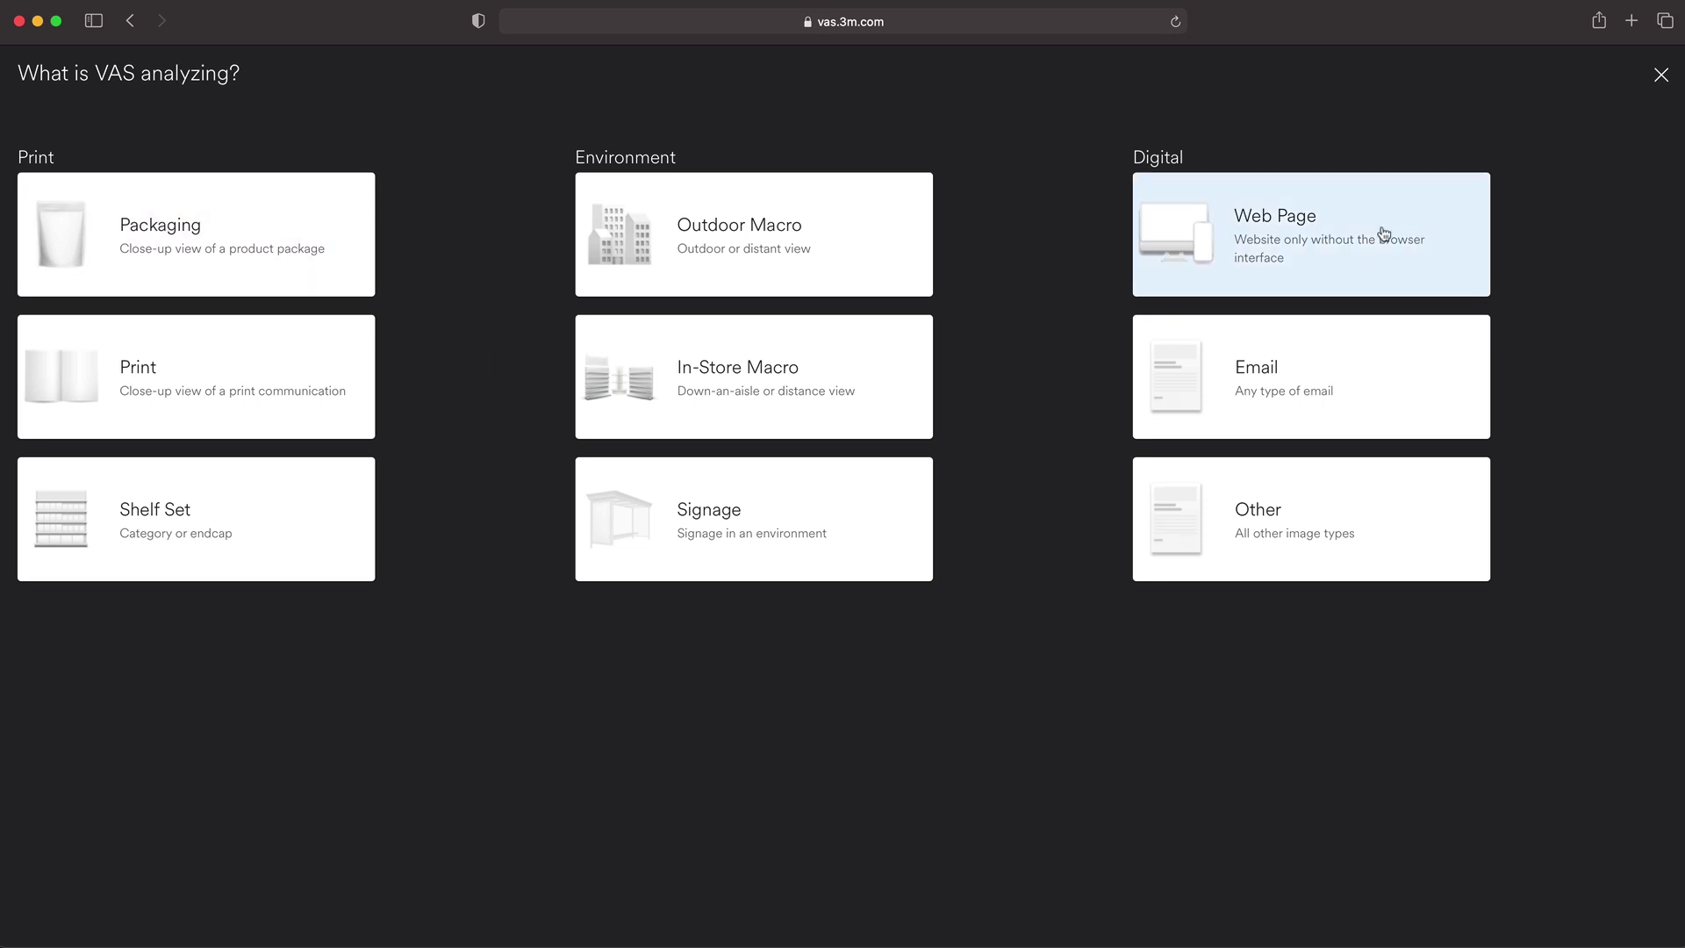
pyautogui.click(1301, 235)
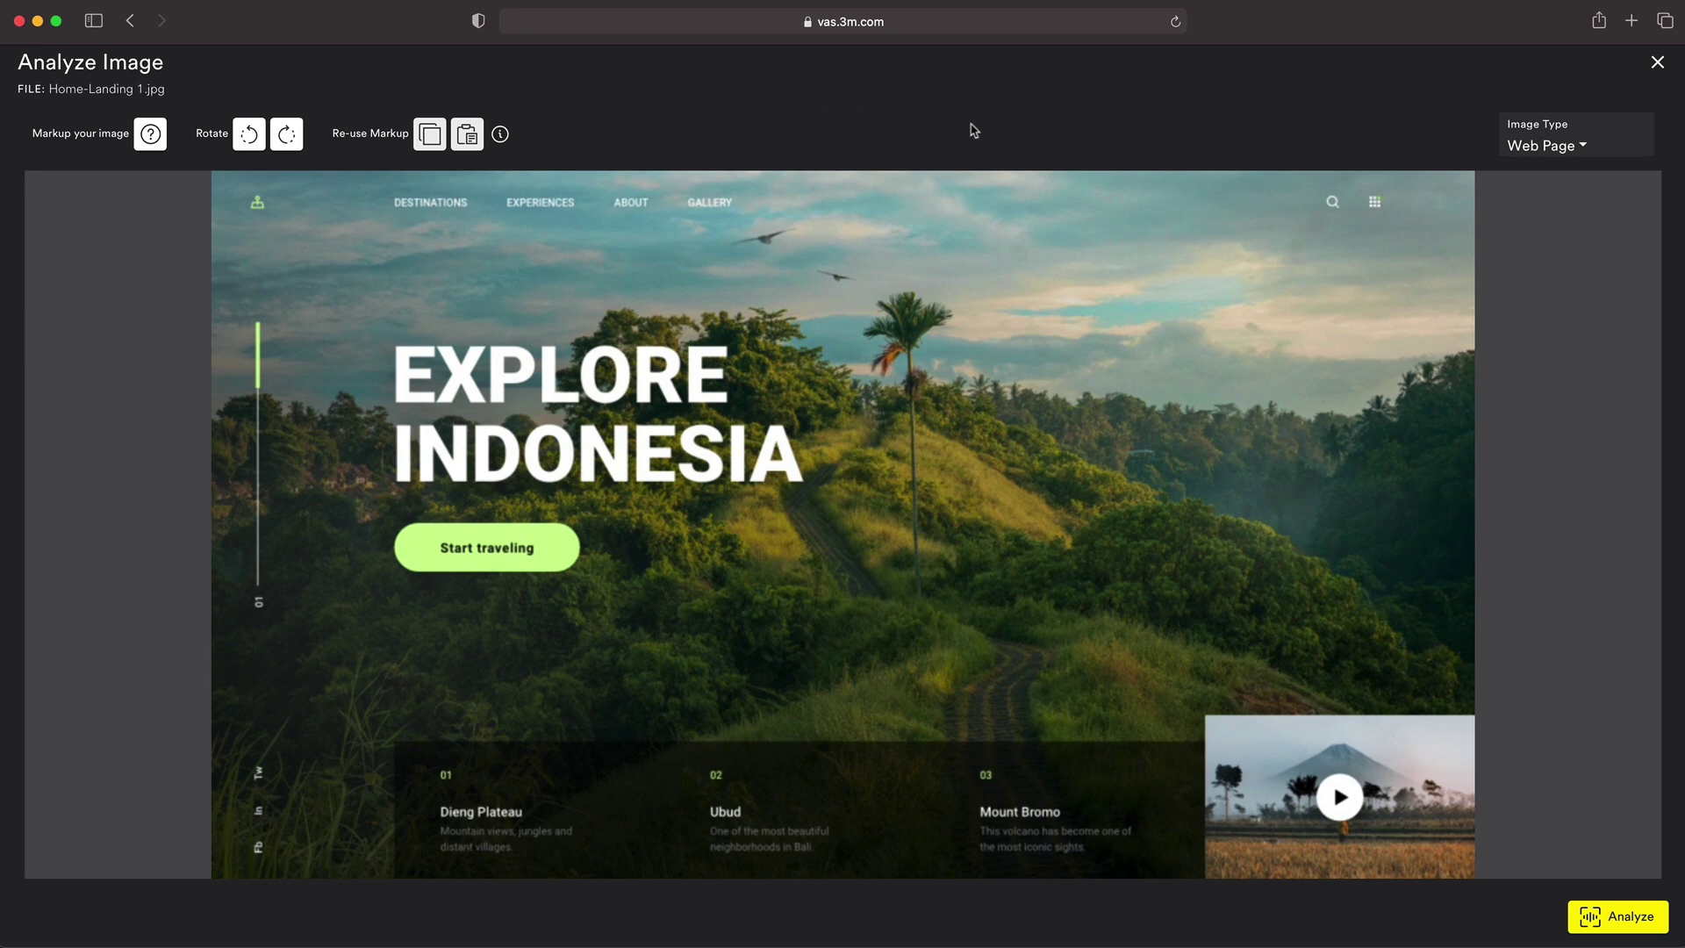
pyautogui.click(1618, 916)
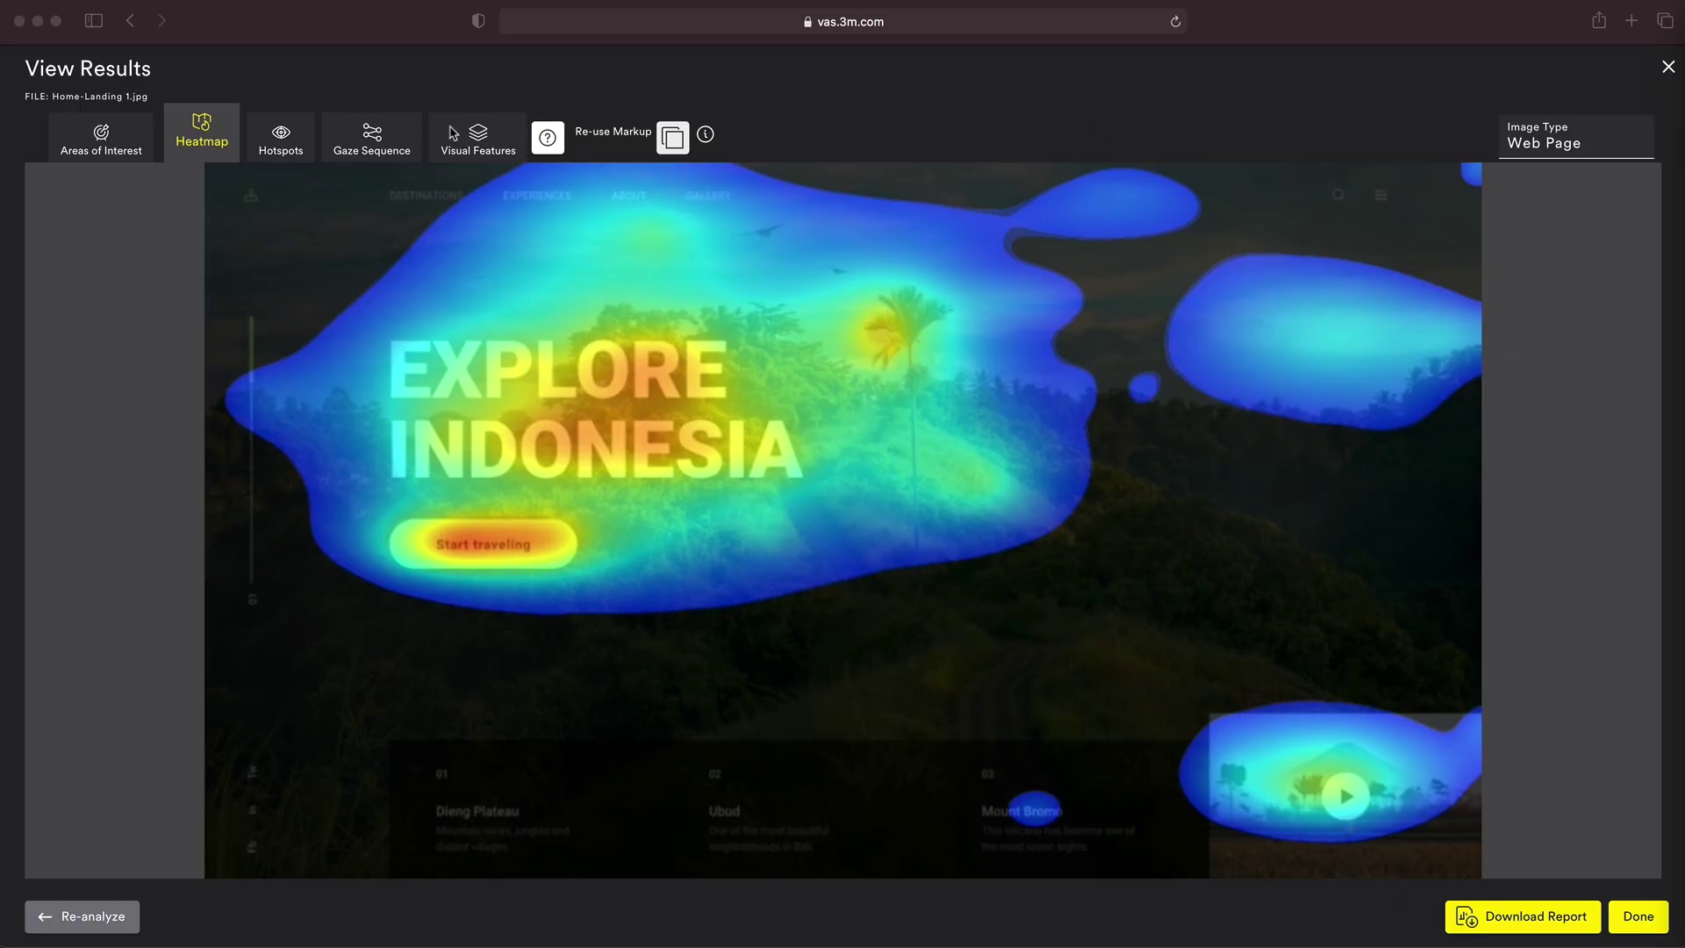
# Switch to the Visual Features maps for Home-Landing 1.jpg and dismiss the info popup.
pyautogui.click(468, 143)
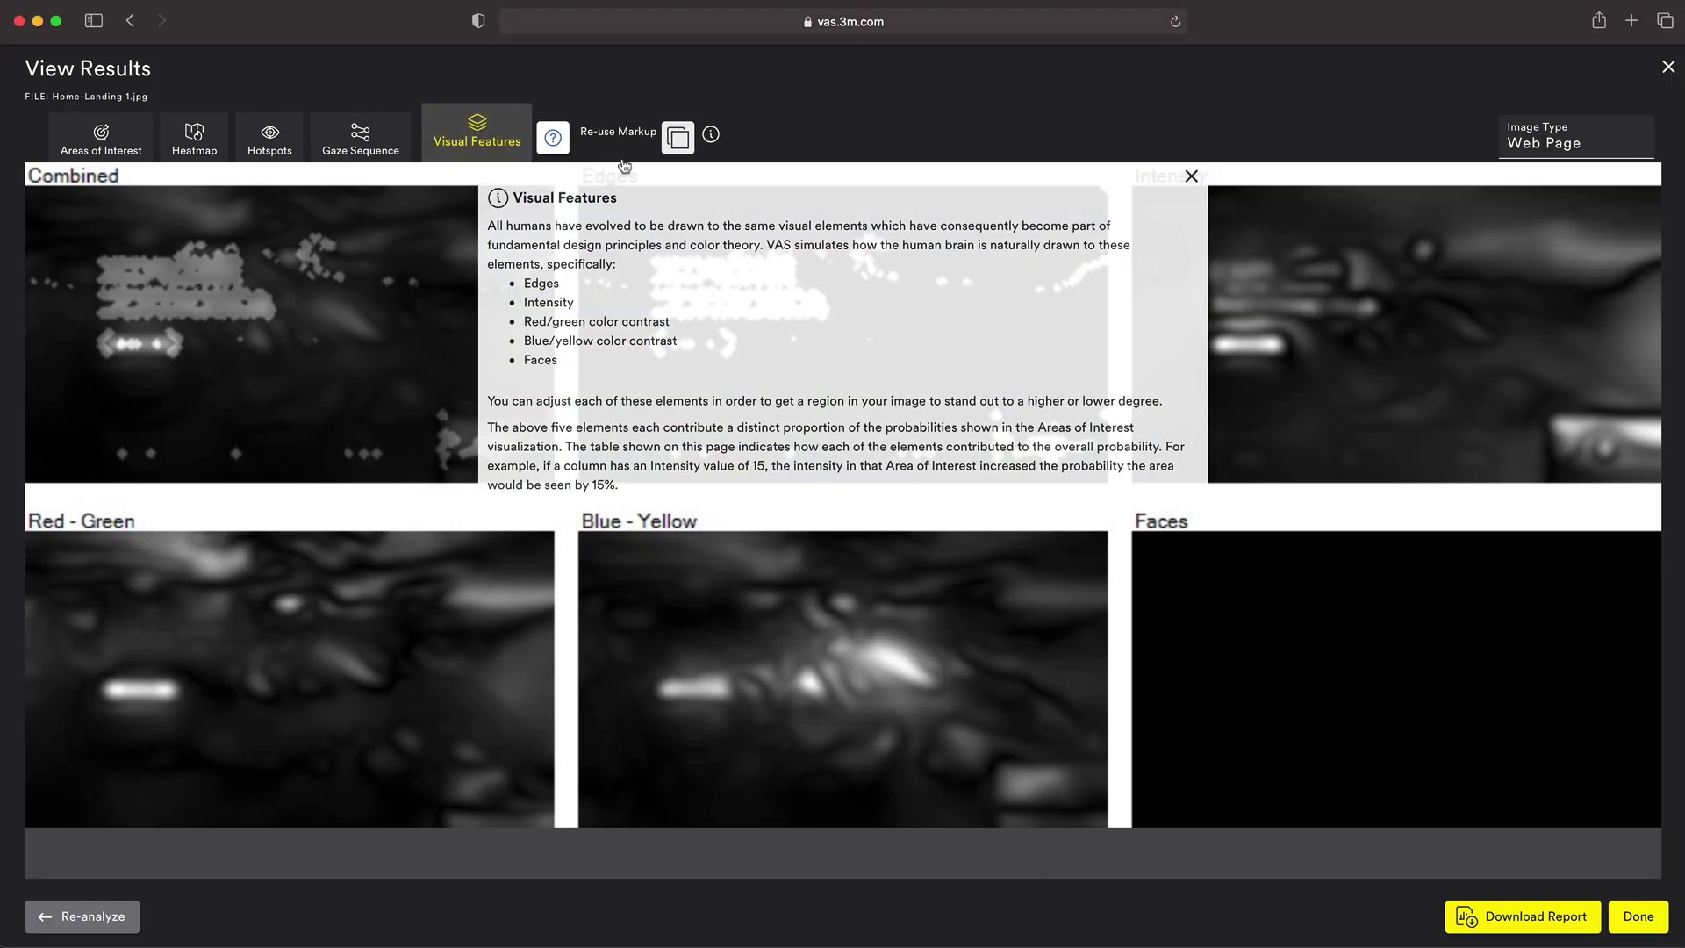
pyautogui.click(1189, 173)
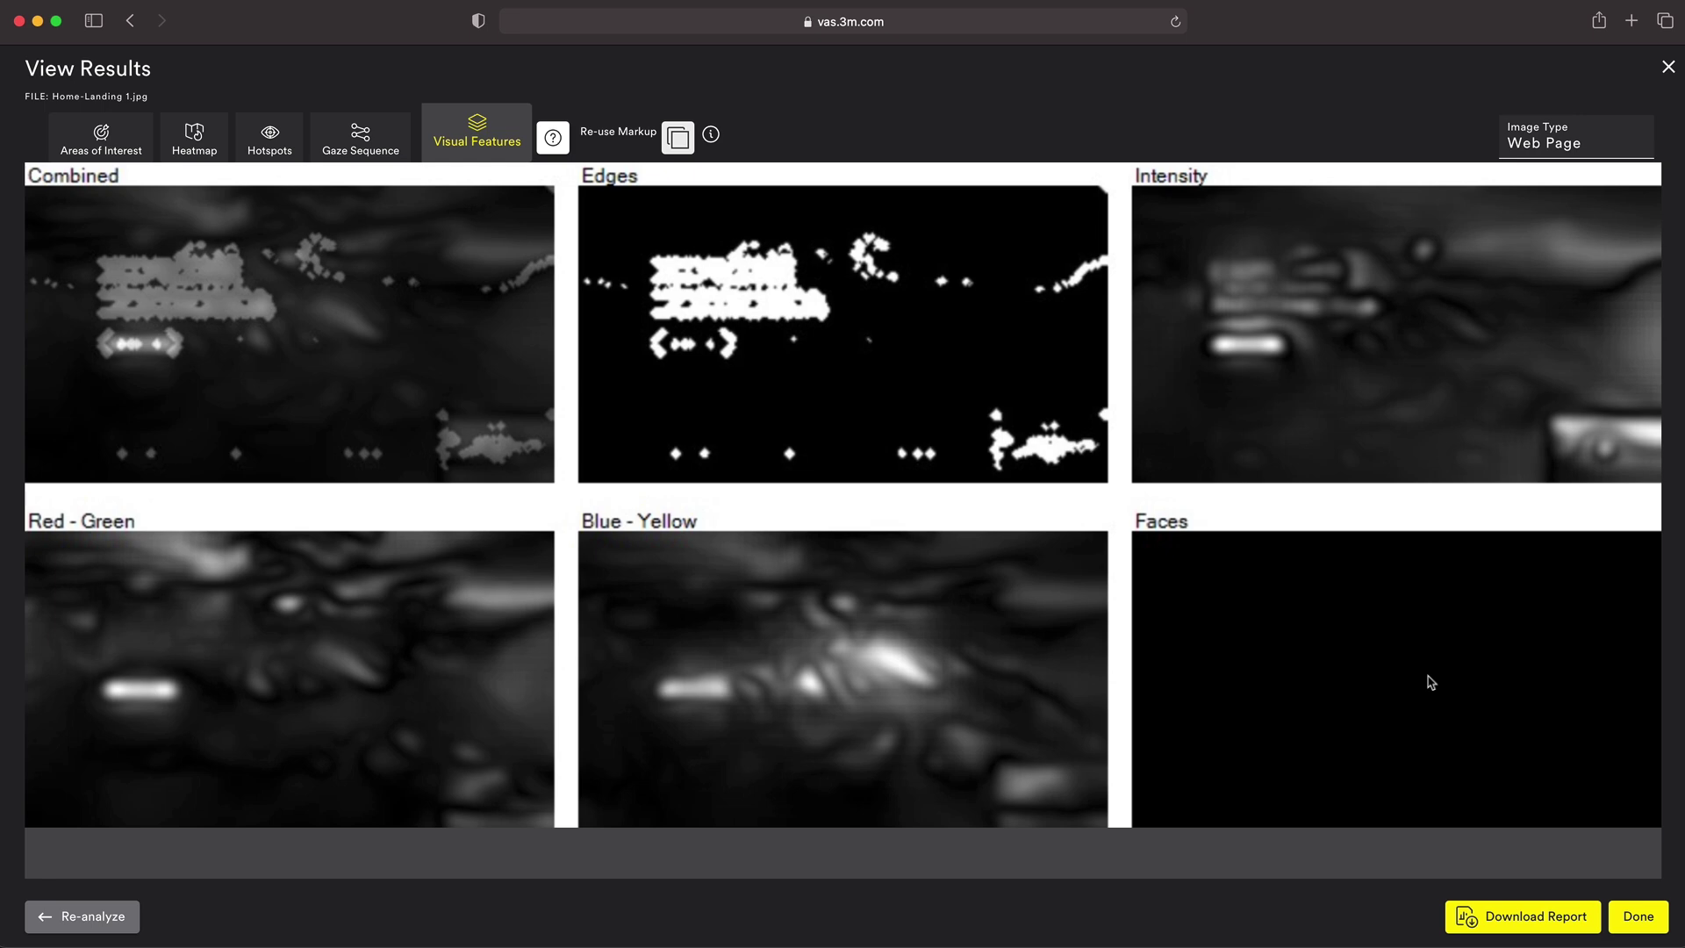
# View the heatmap, then the Hotspots scoring regions 80%, 54%, 34% and 21%.
pyautogui.click(195, 147)
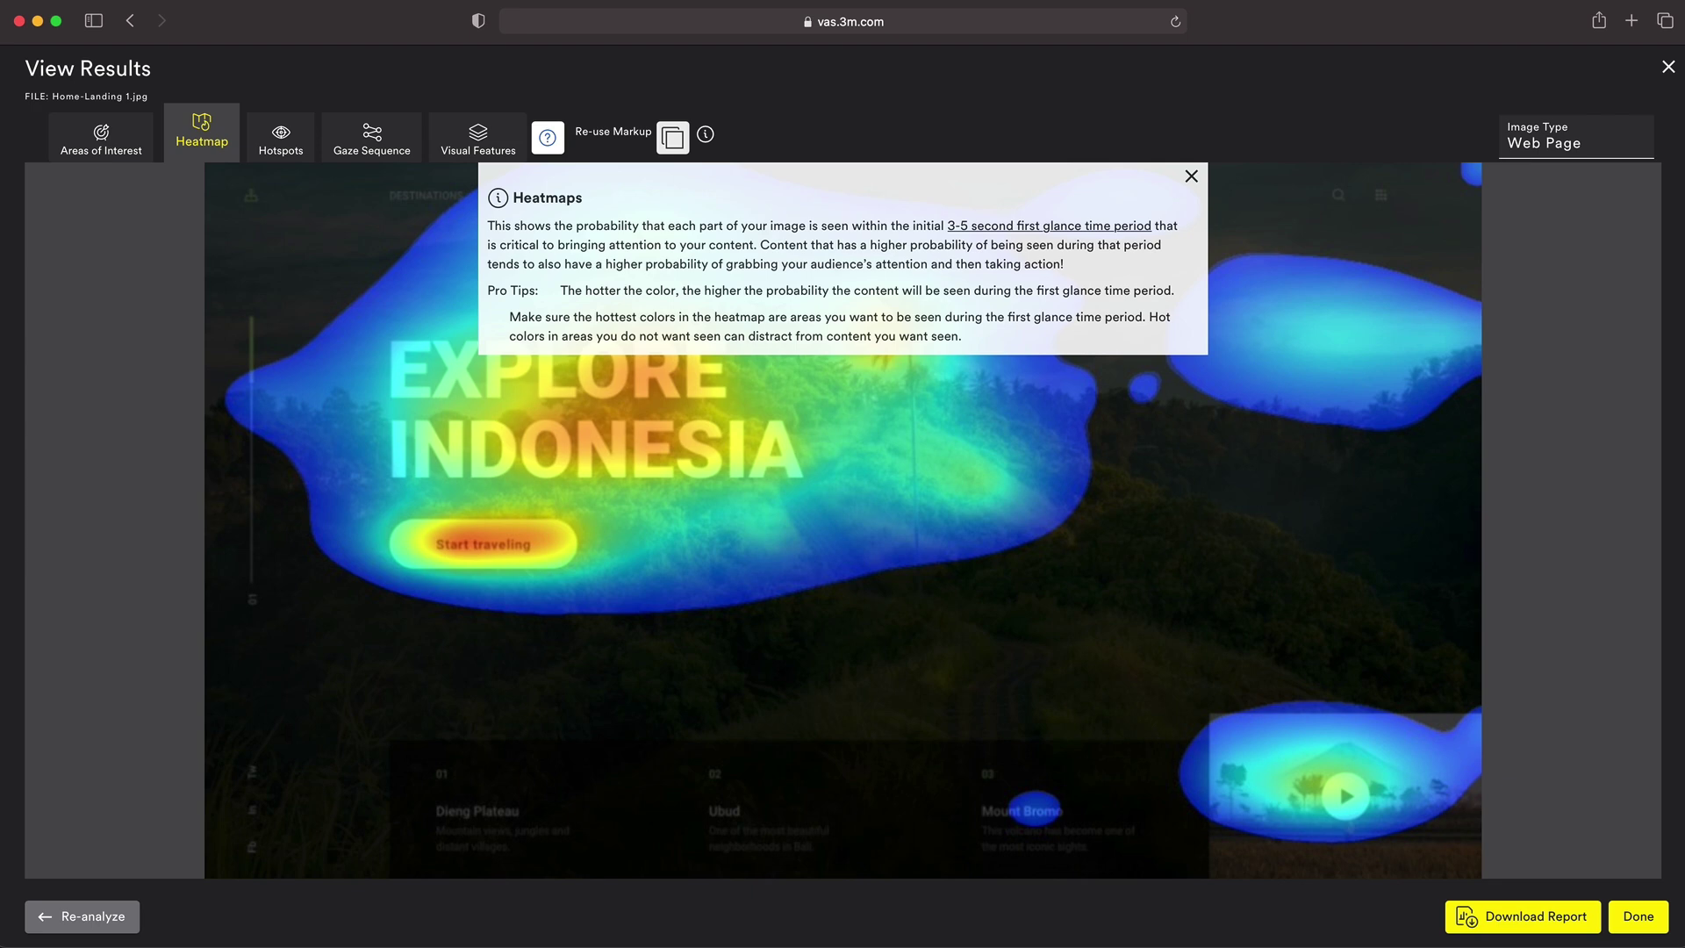
pyautogui.click(1190, 178)
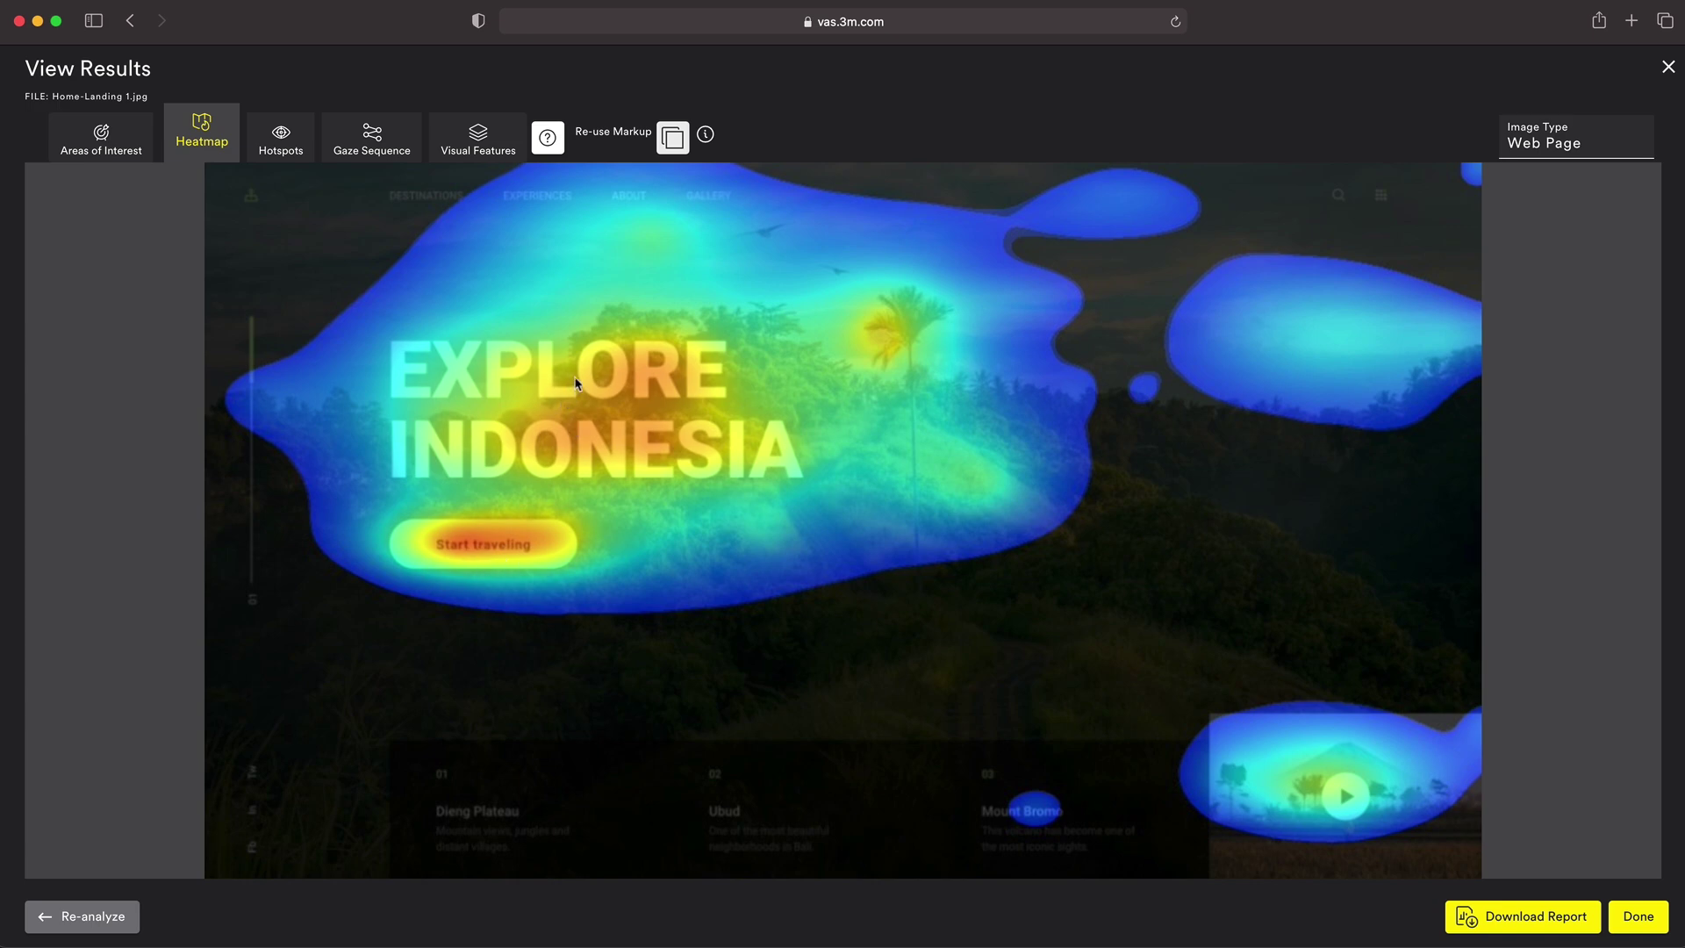
pyautogui.click(277, 140)
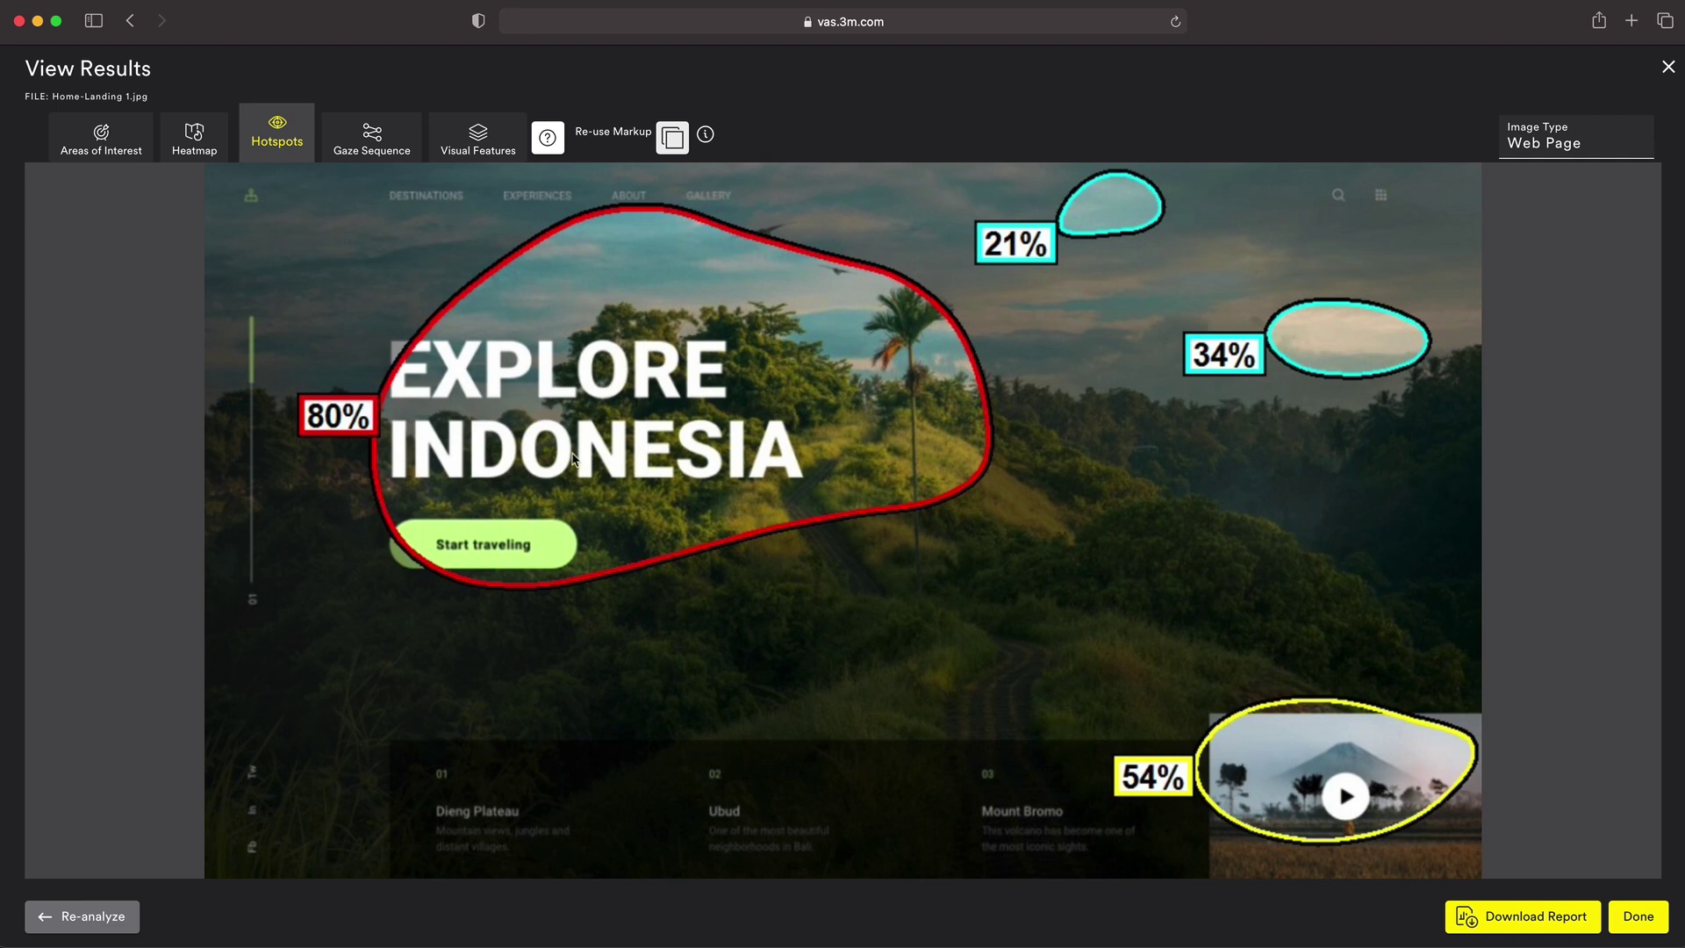
# Review the gaze sequence and visual features, then open the empty Areas of Interest view.
pyautogui.click(364, 139)
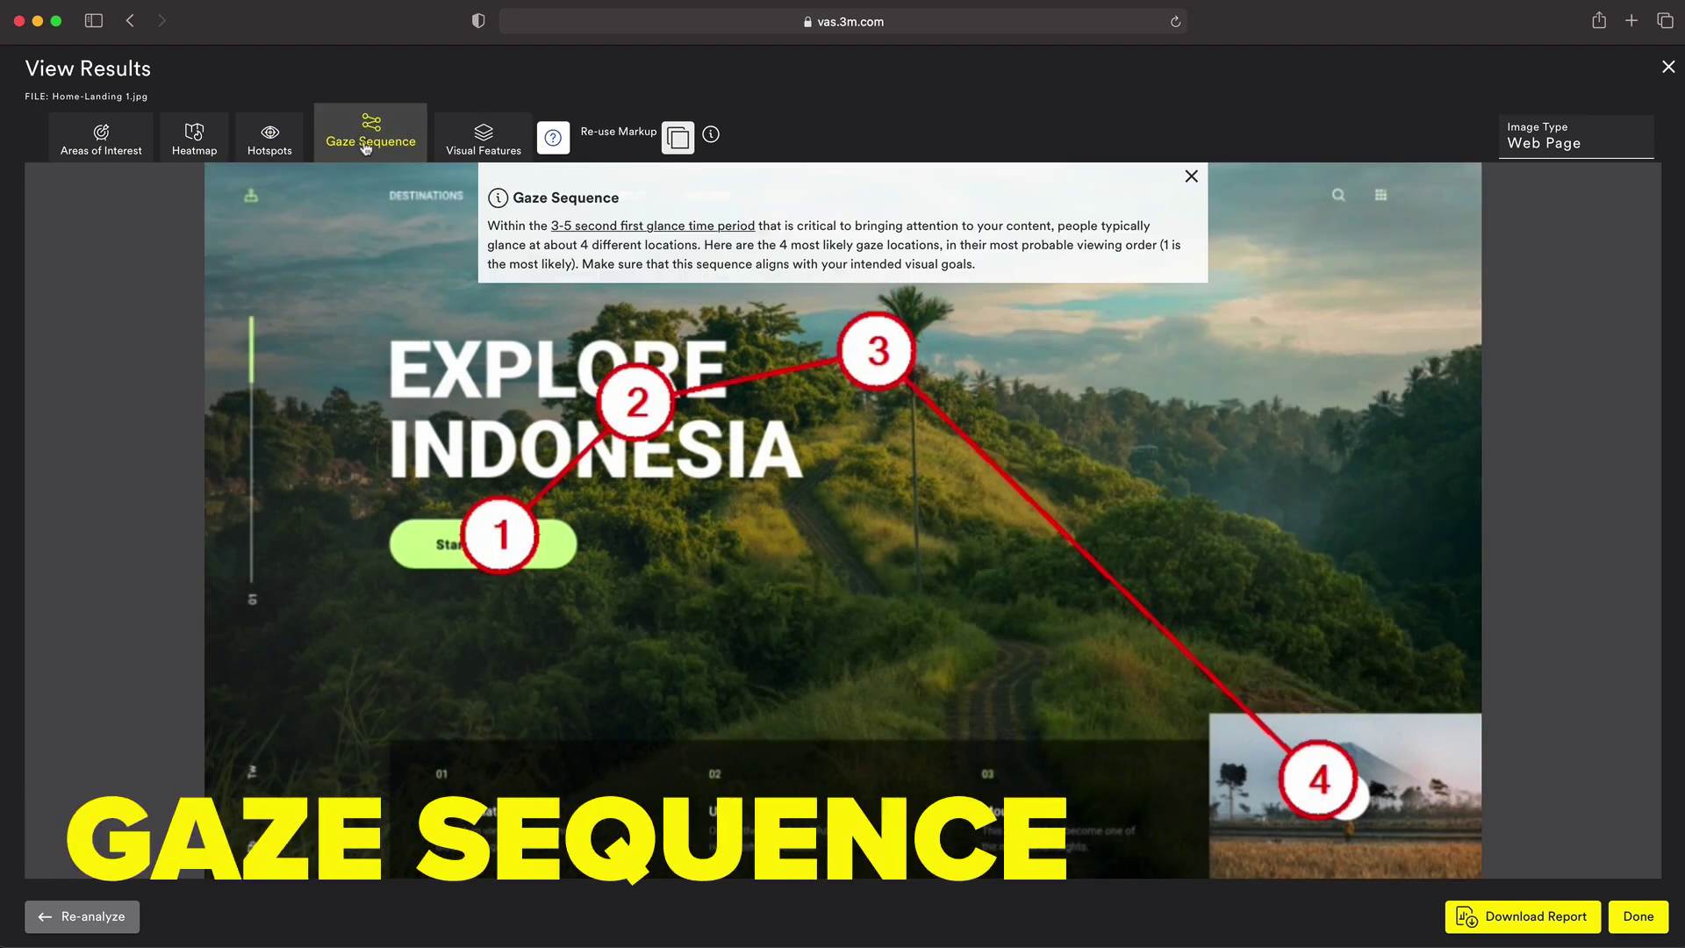
pyautogui.click(1191, 176)
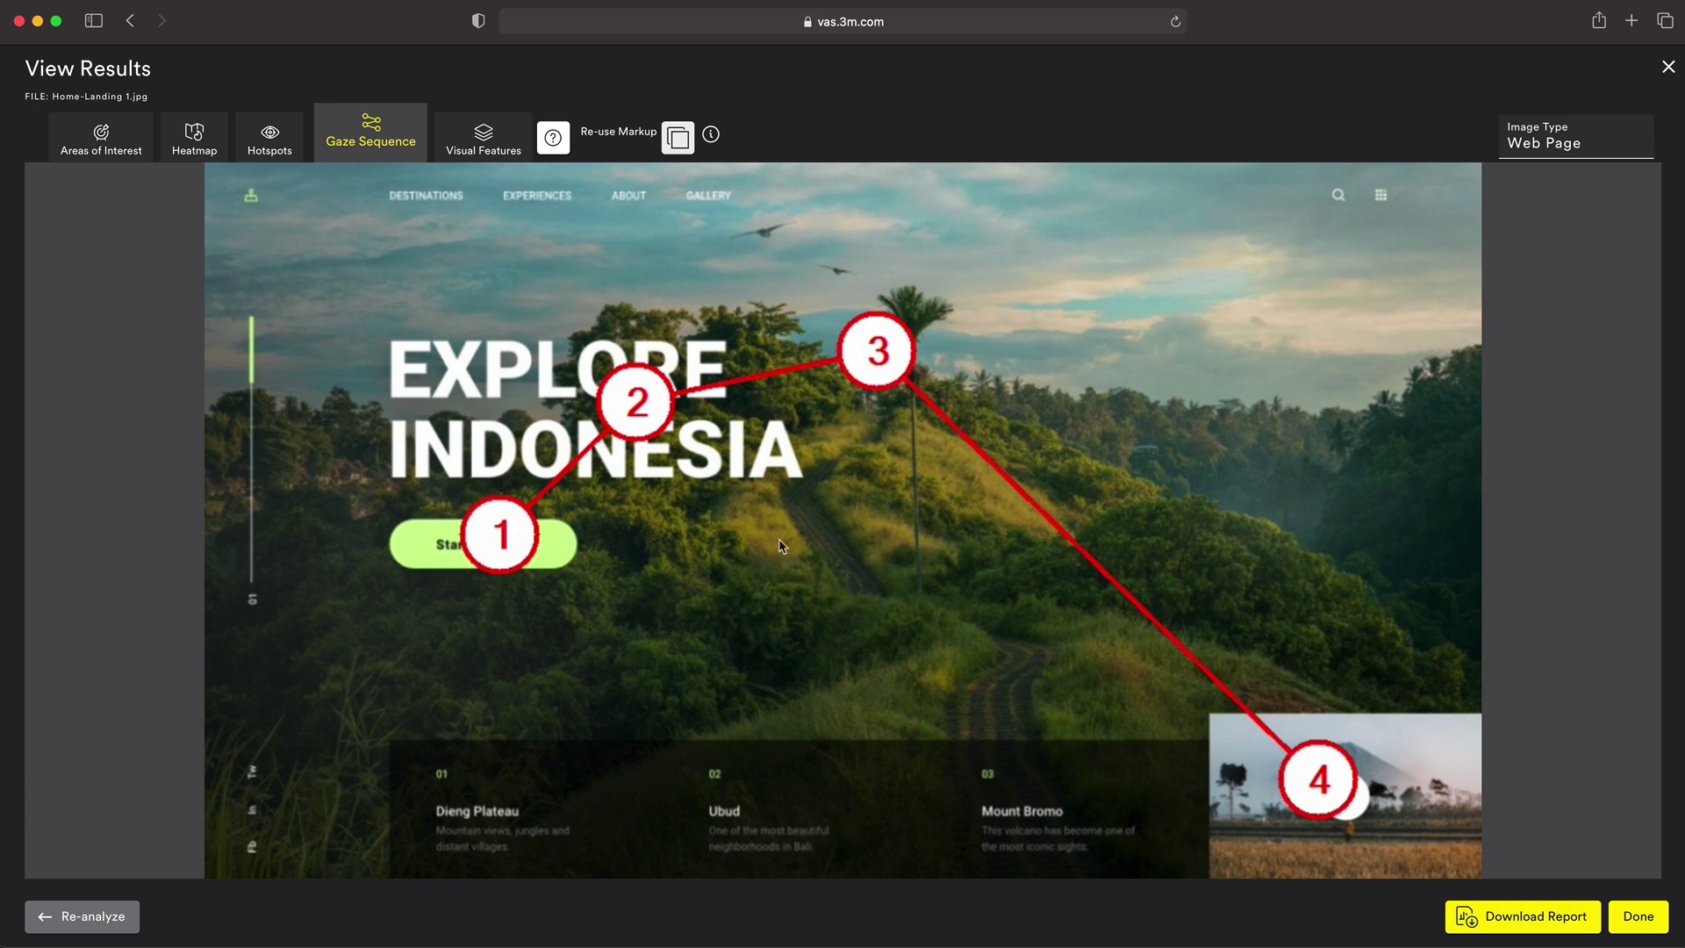
pyautogui.click(478, 145)
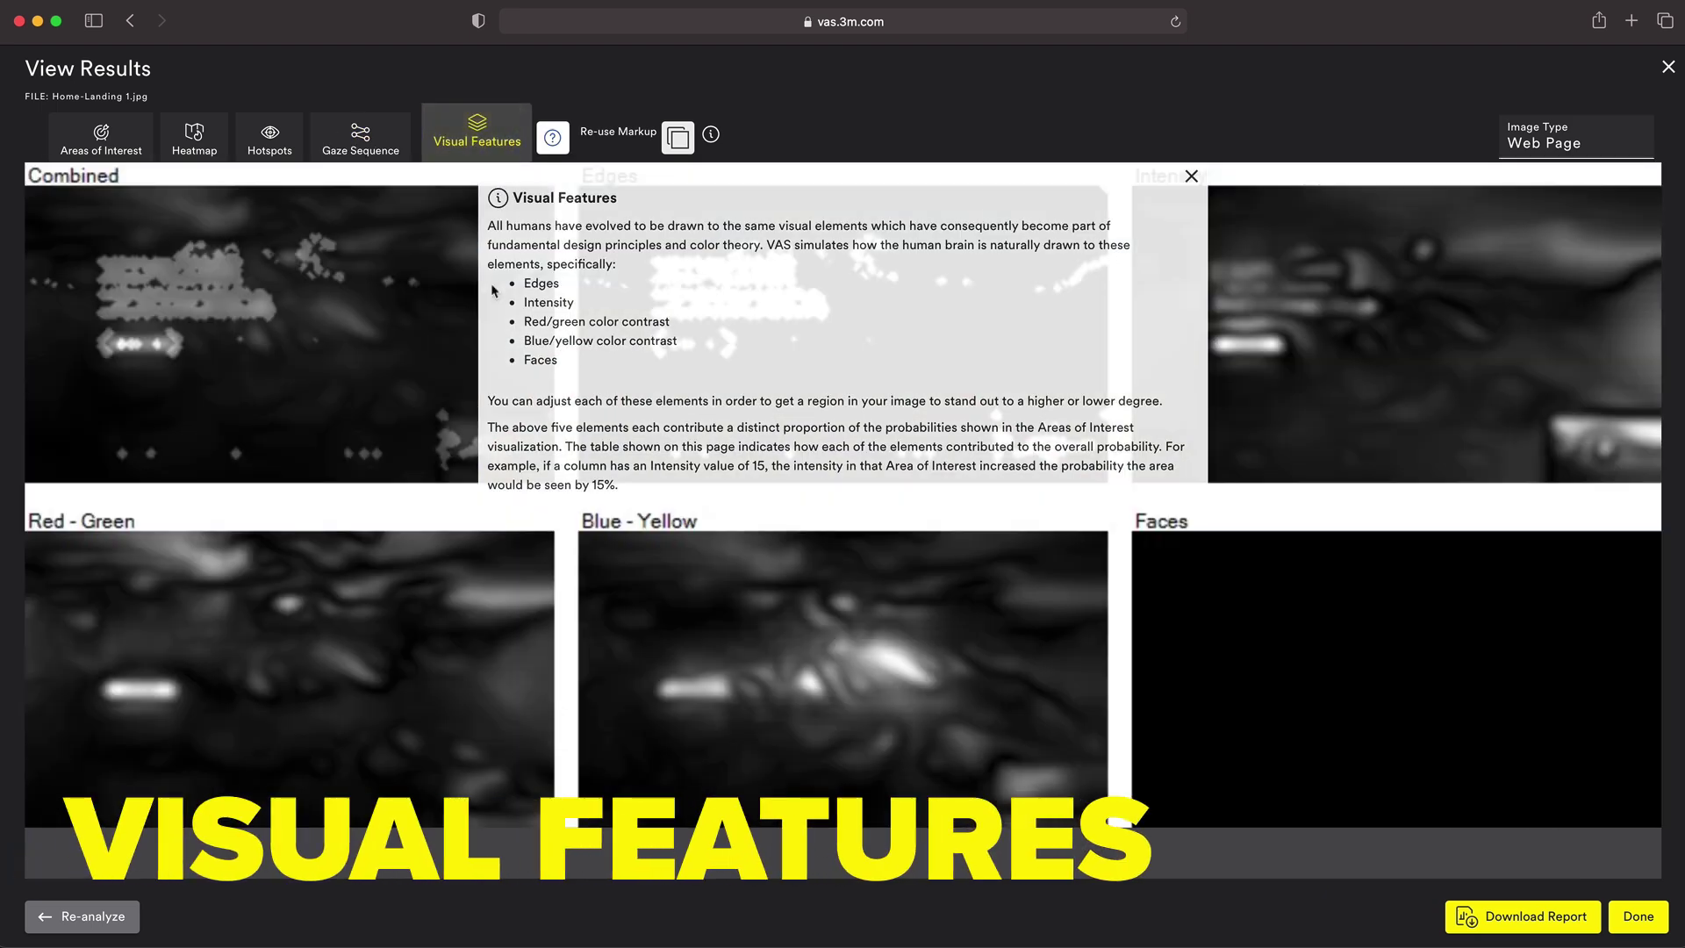
pyautogui.click(1191, 176)
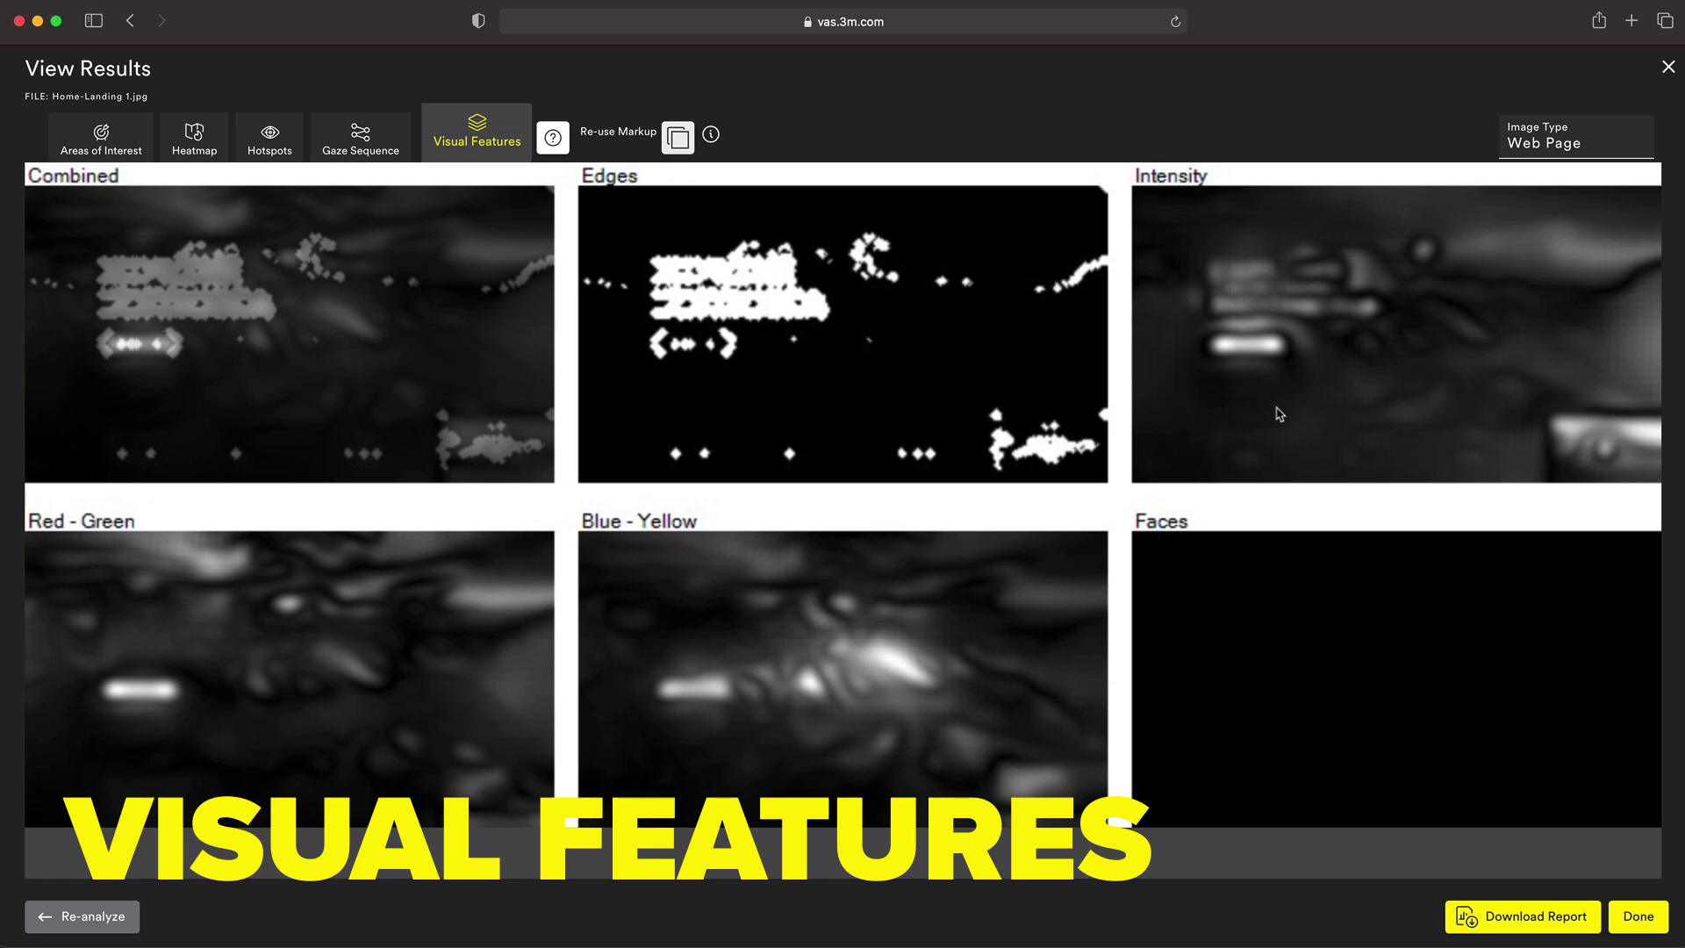
pyautogui.click(112, 148)
pyautogui.click(778, 308)
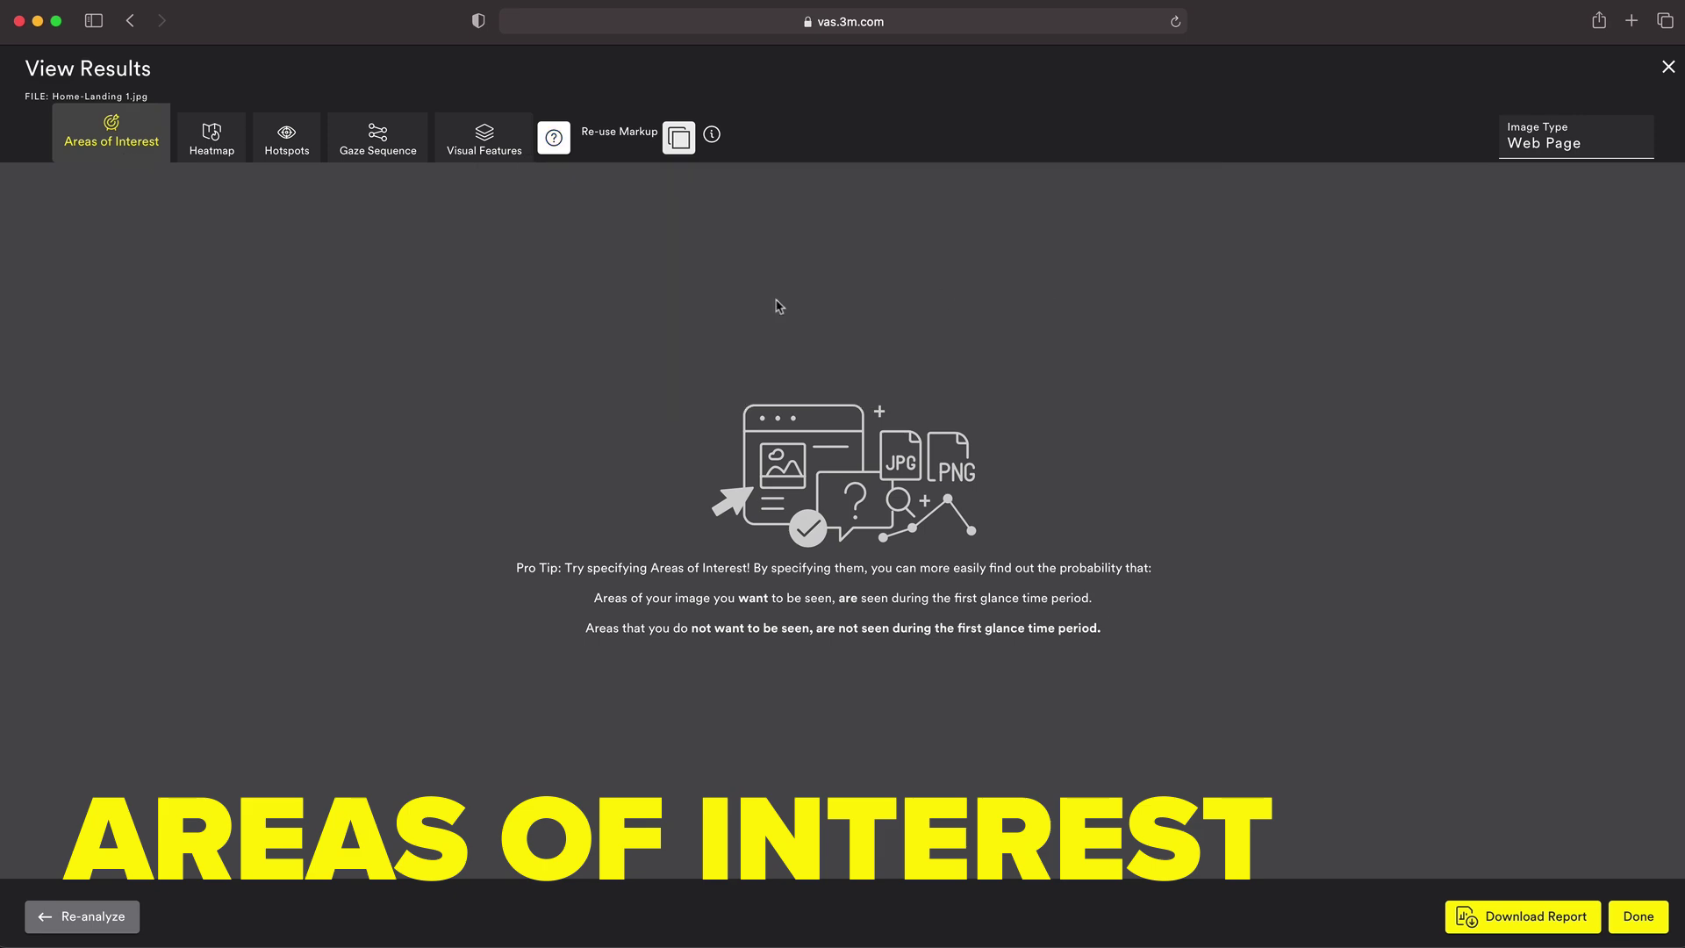
# Box the EXPLORE INDONESIA headline, Start traveling button and video thumbnail, then re-analyze.
pyautogui.click(76, 924)
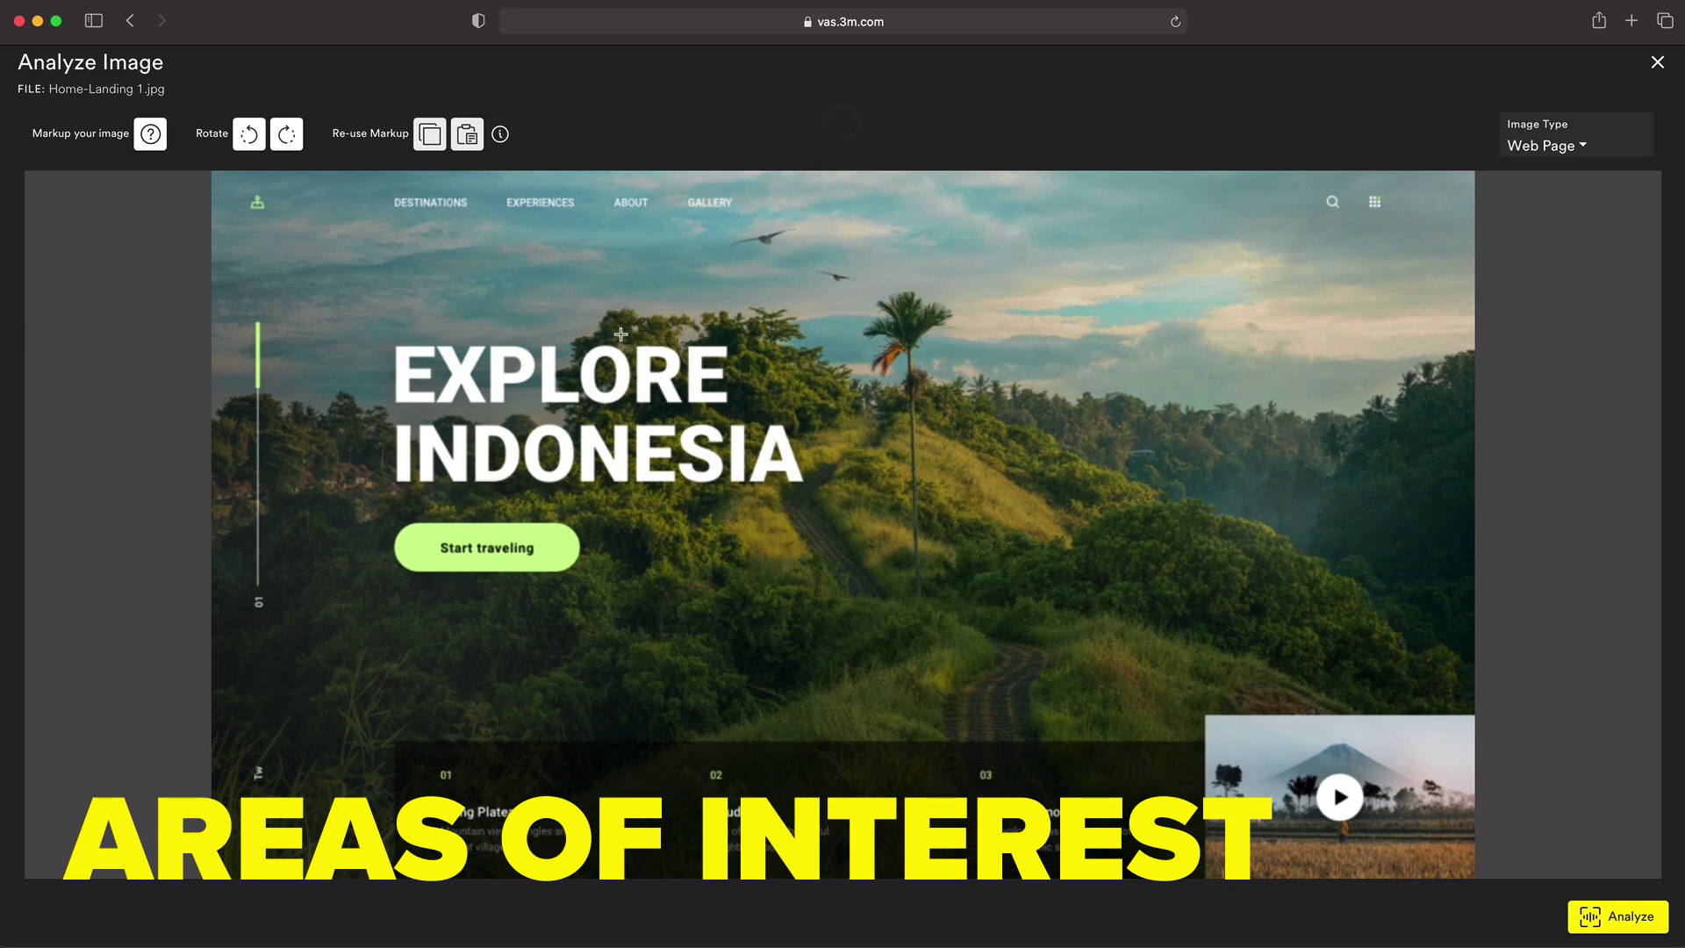
pyautogui.moveTo(382, 328); pyautogui.dragTo(821, 493)
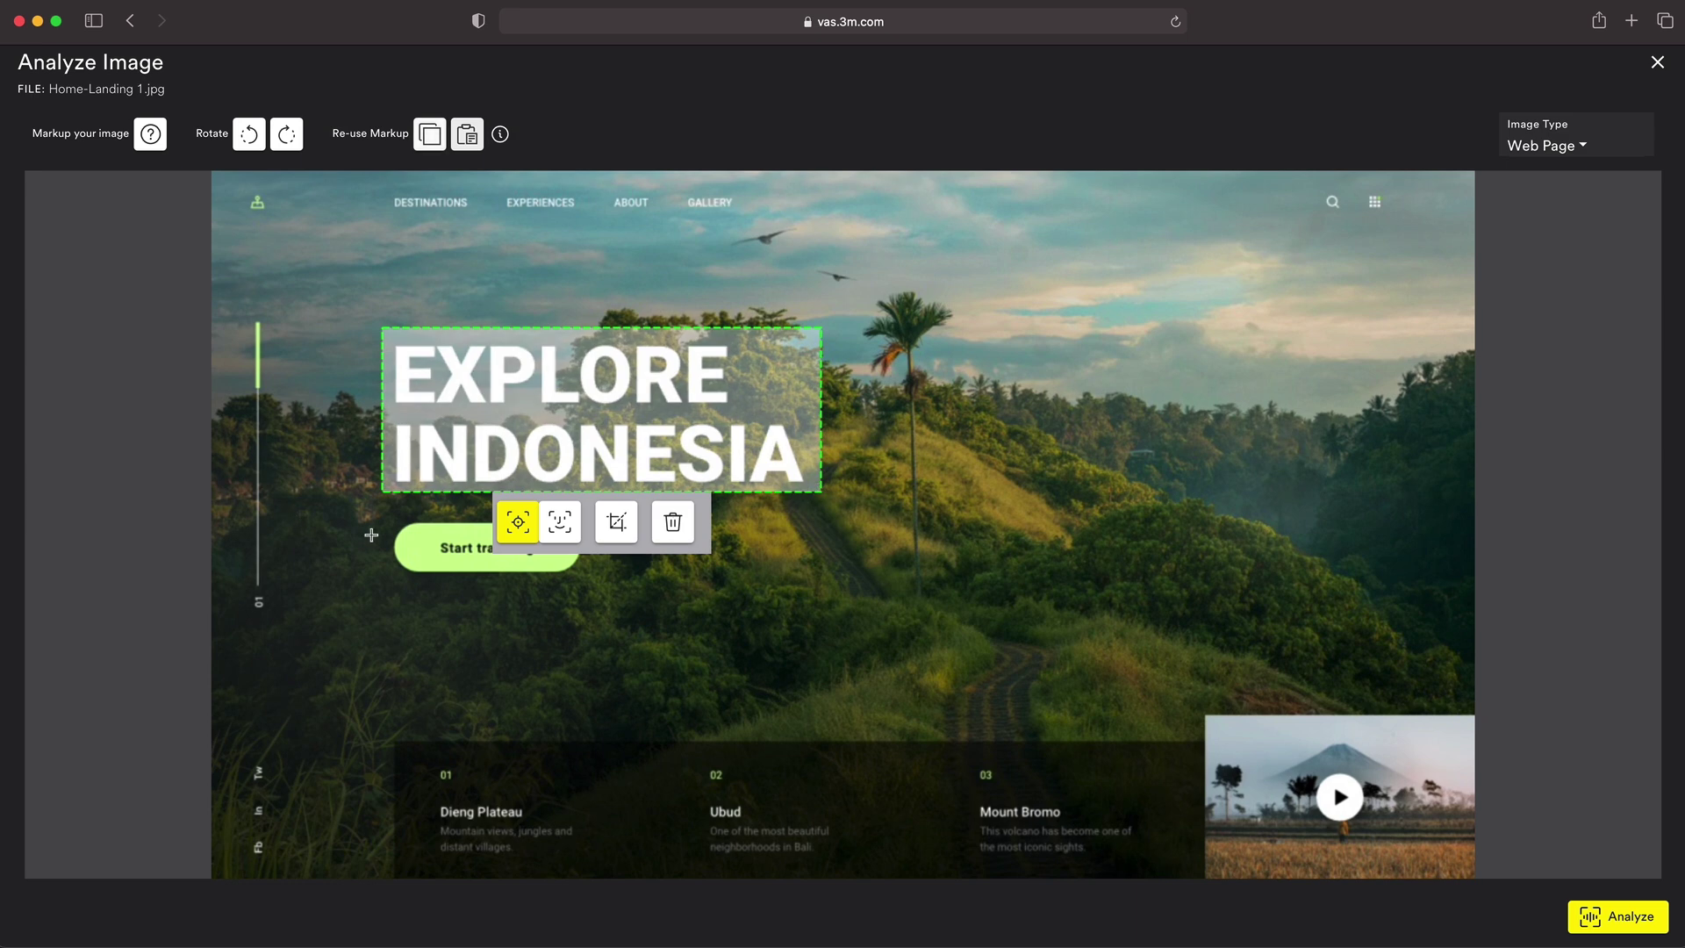
pyautogui.click(518, 525)
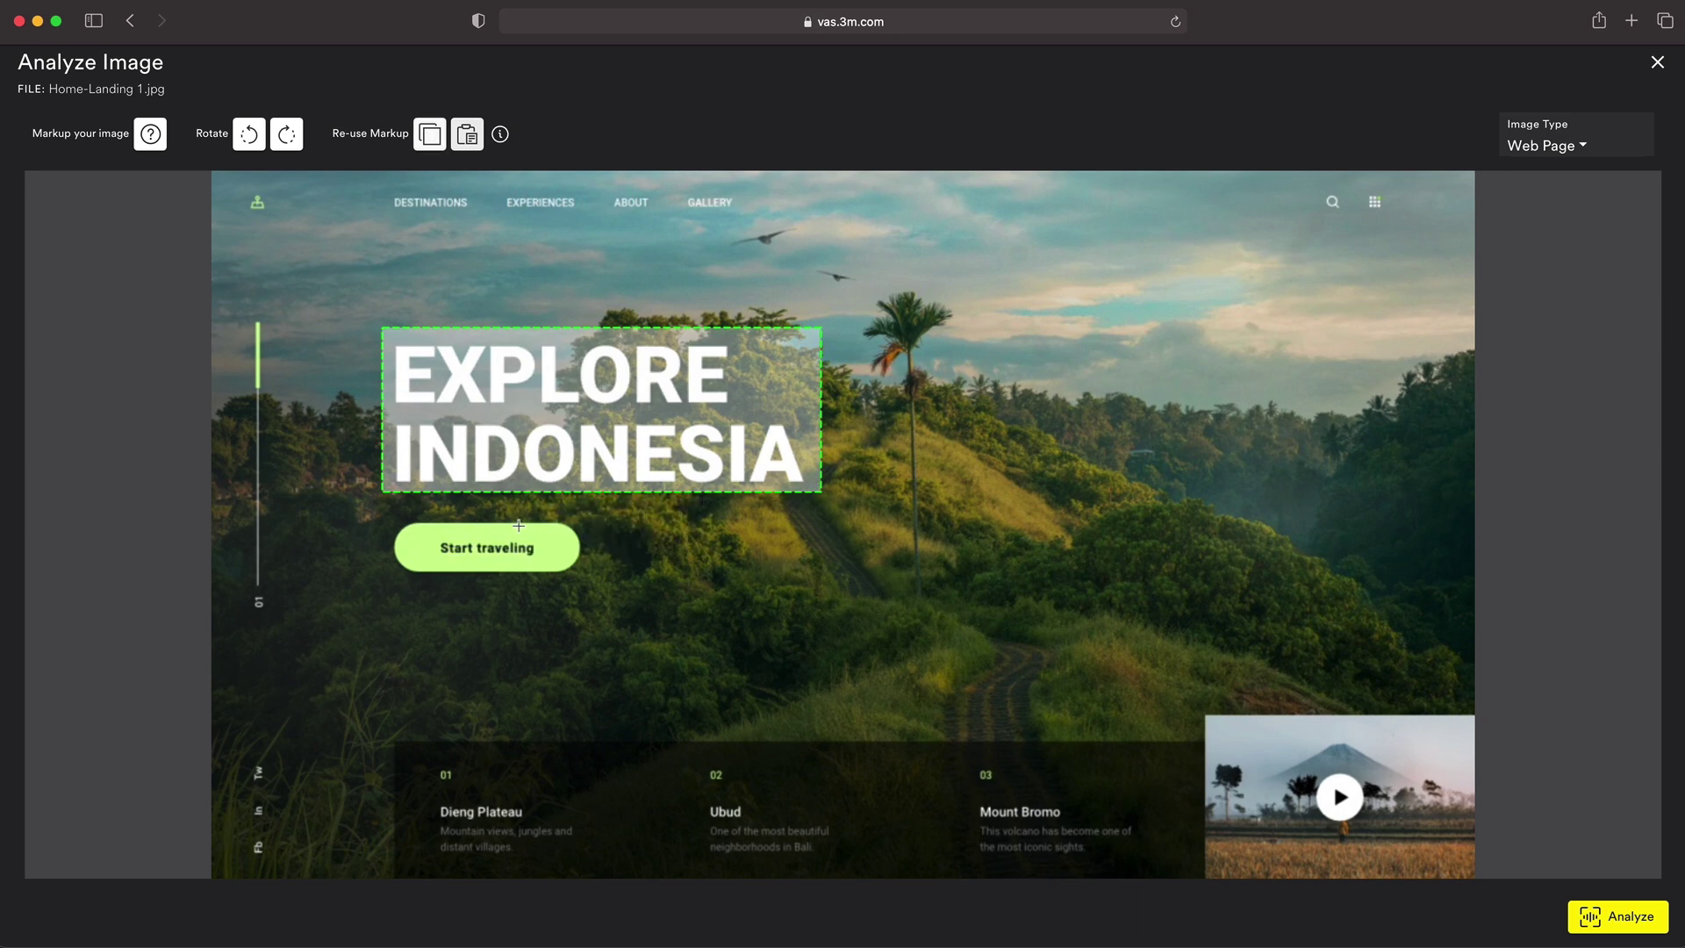
pyautogui.moveTo(386, 515); pyautogui.dragTo(589, 577)
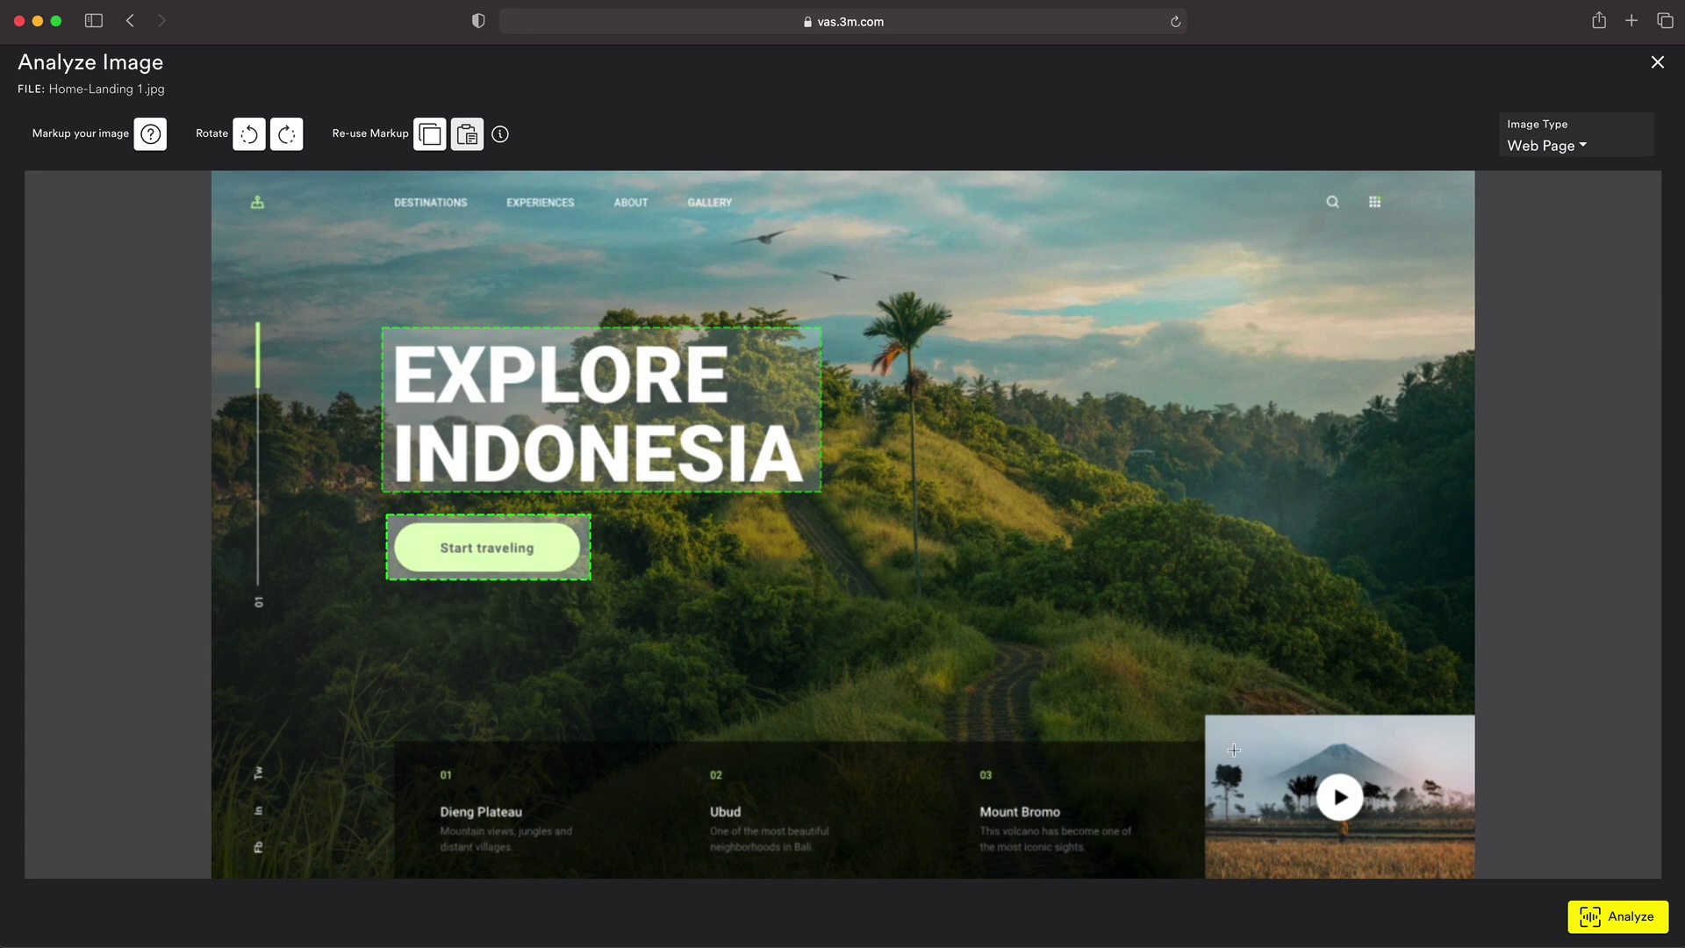
pyautogui.moveTo(1208, 711); pyautogui.dragTo(1473, 878)
pyautogui.click(1602, 915)
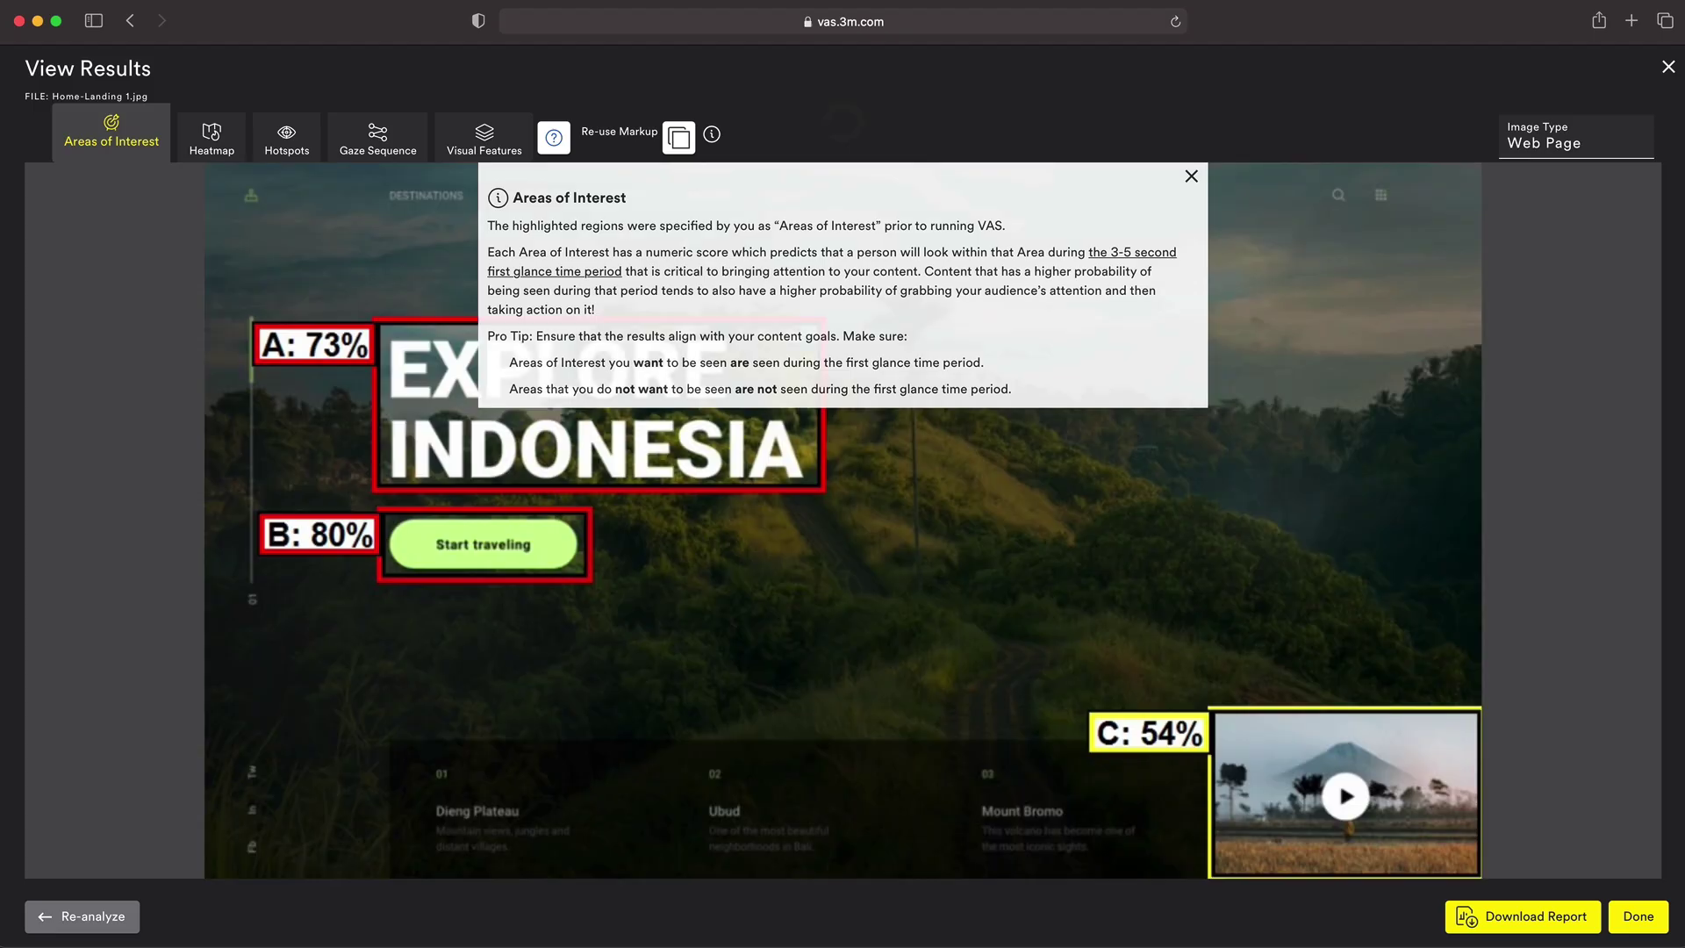
# Close the Areas of Interest info panel to see scores A 73%, B 80%, C 54%.
pyautogui.click(1191, 177)
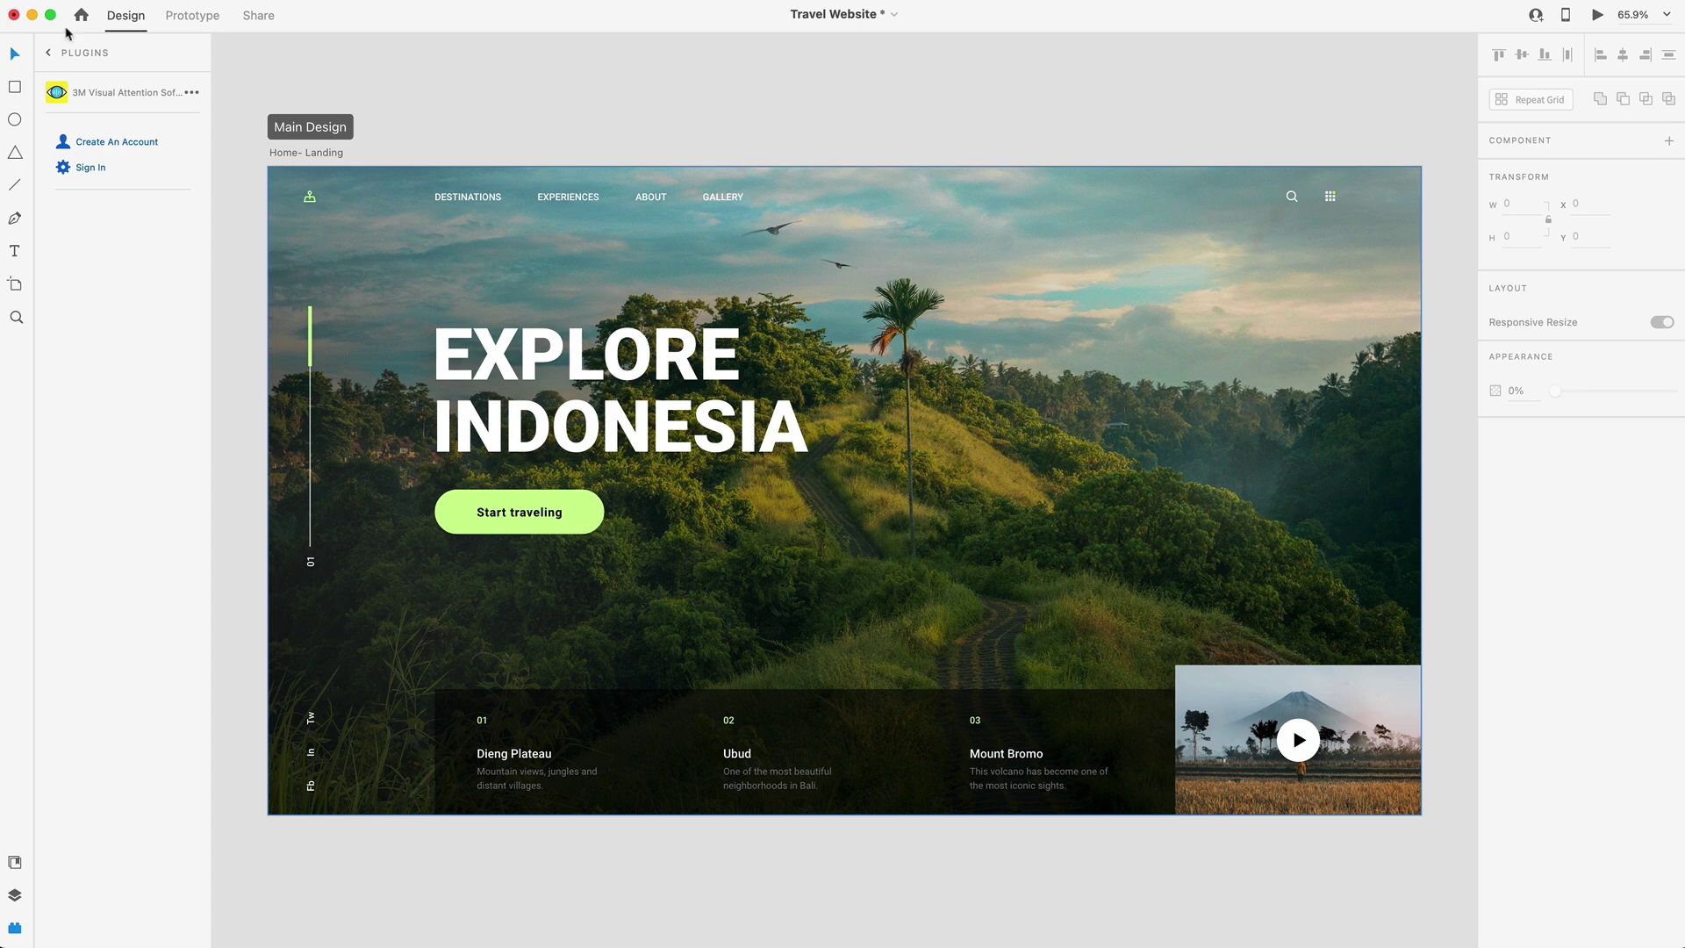
# Sign in to the VAS plugin and analyze the Home-Landing artboard as a Web Page.
pyautogui.click(88, 167)
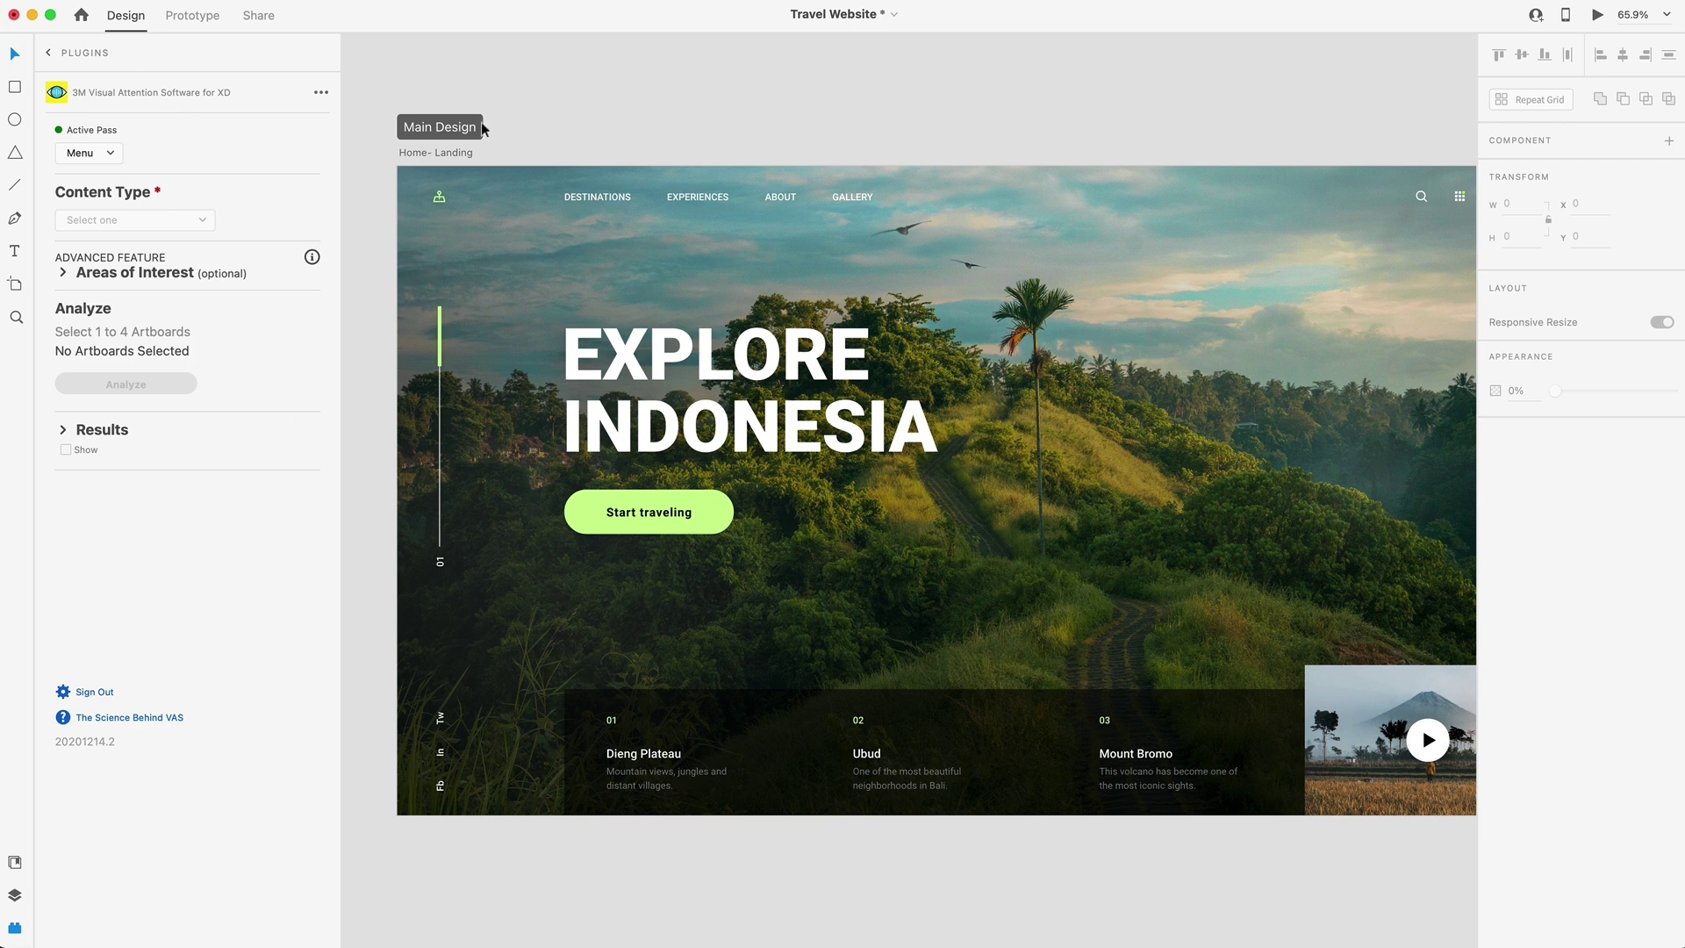
pyautogui.click(456, 153)
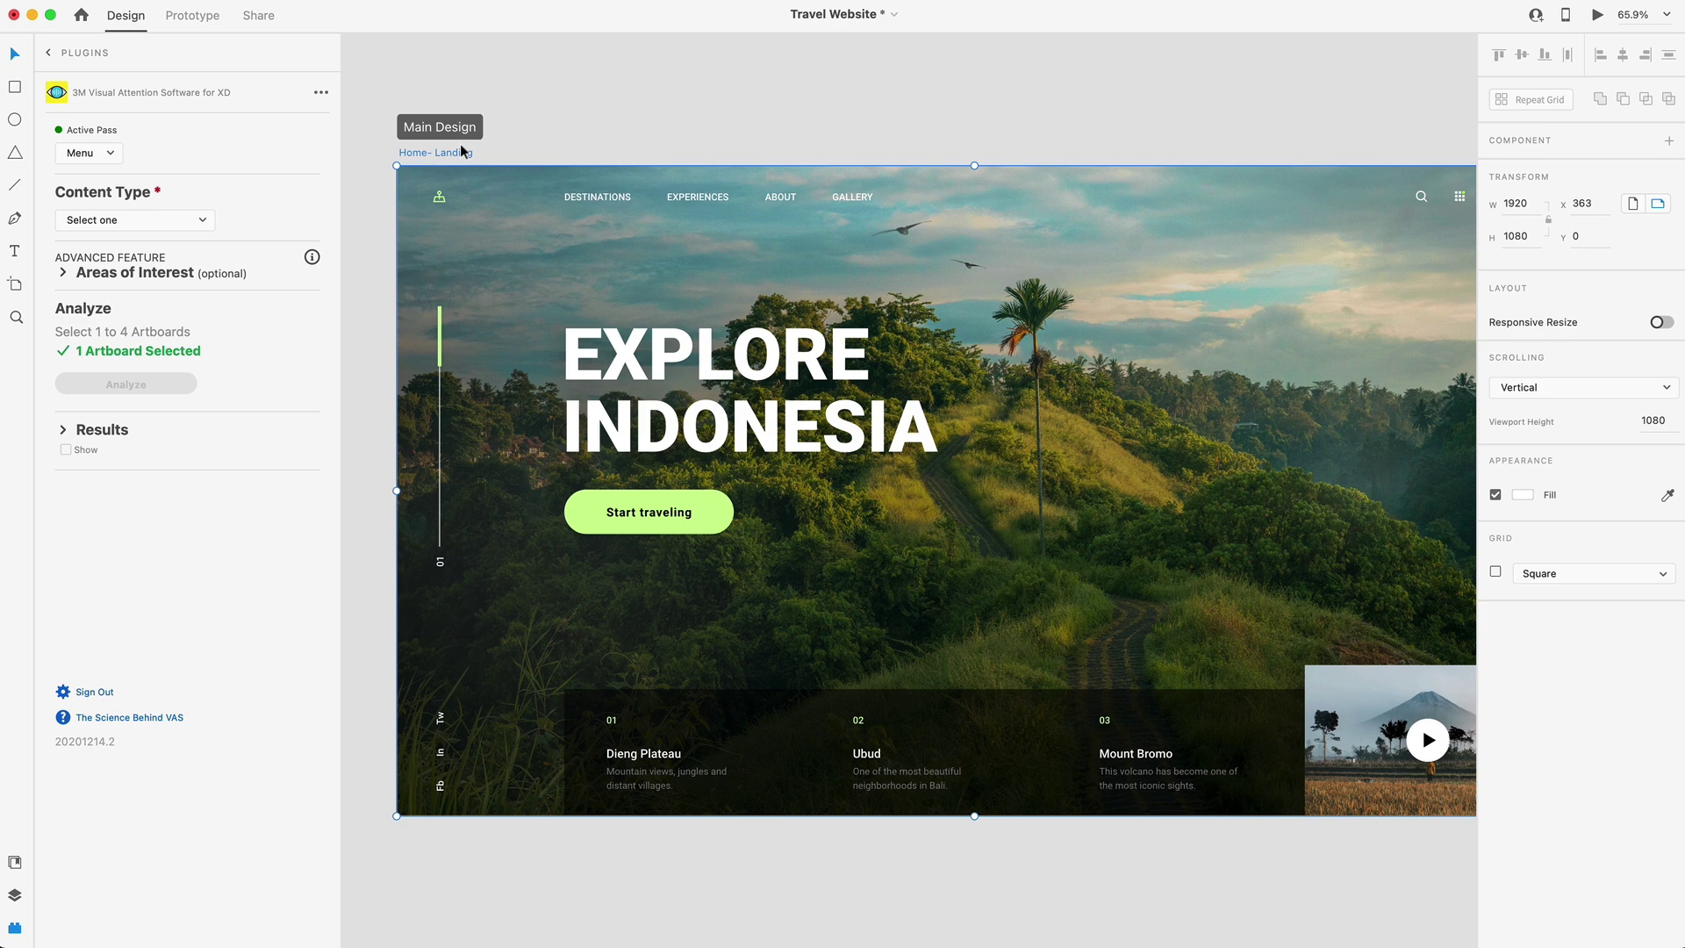
pyautogui.click(193, 223)
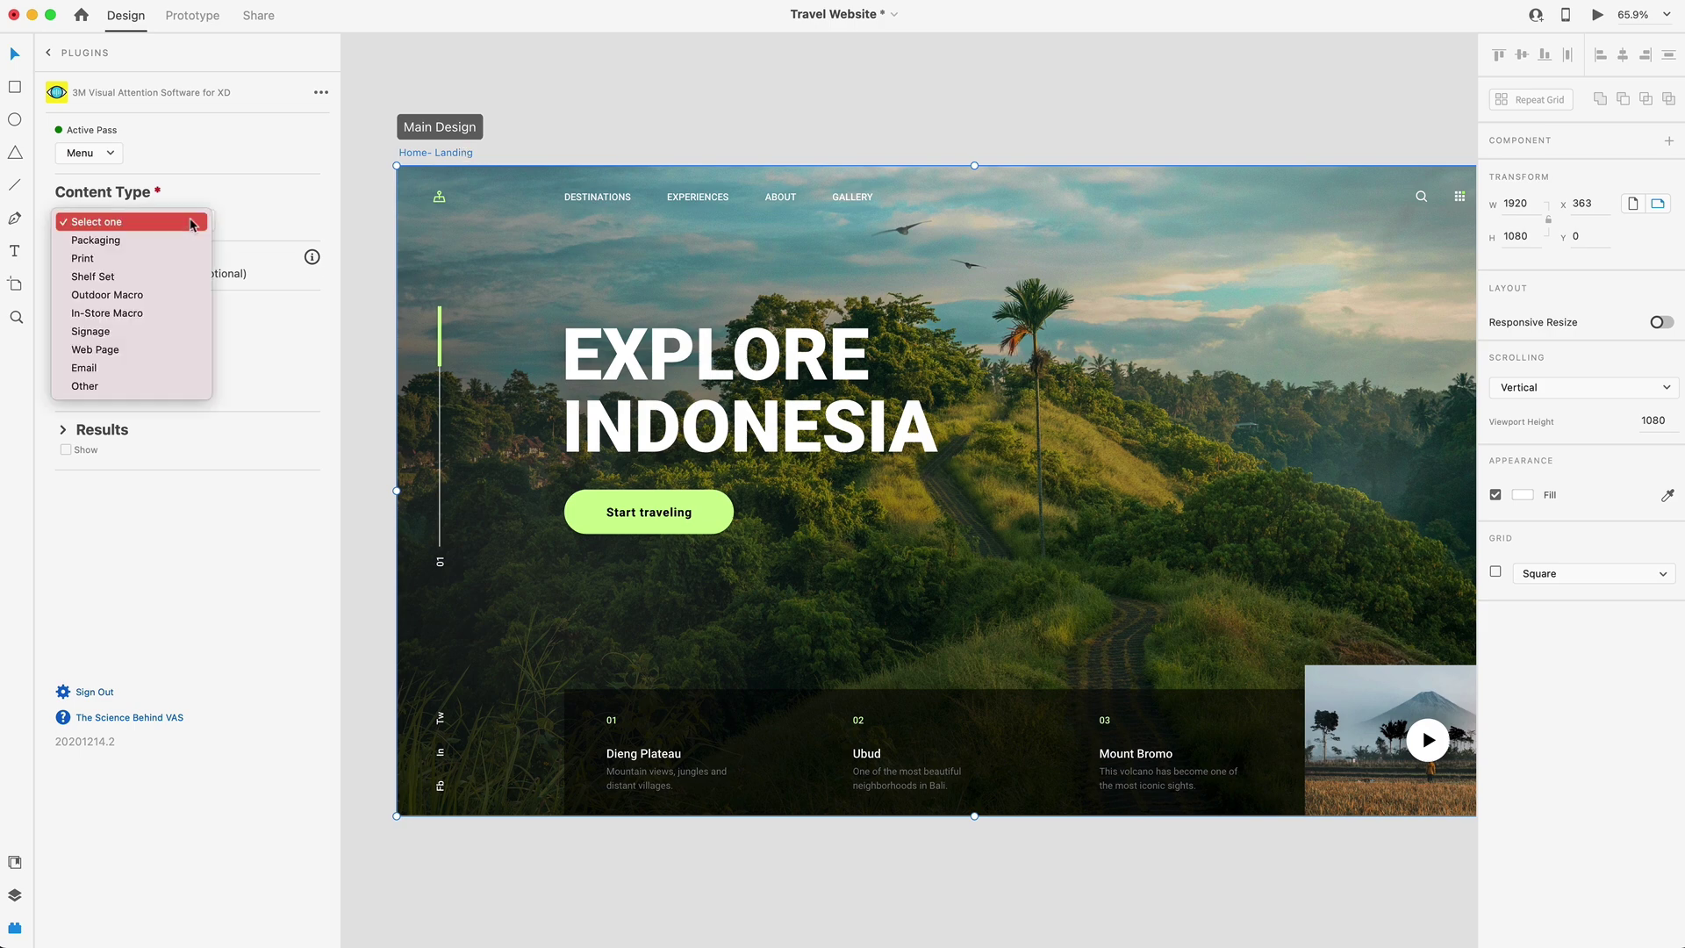
pyautogui.click(103, 350)
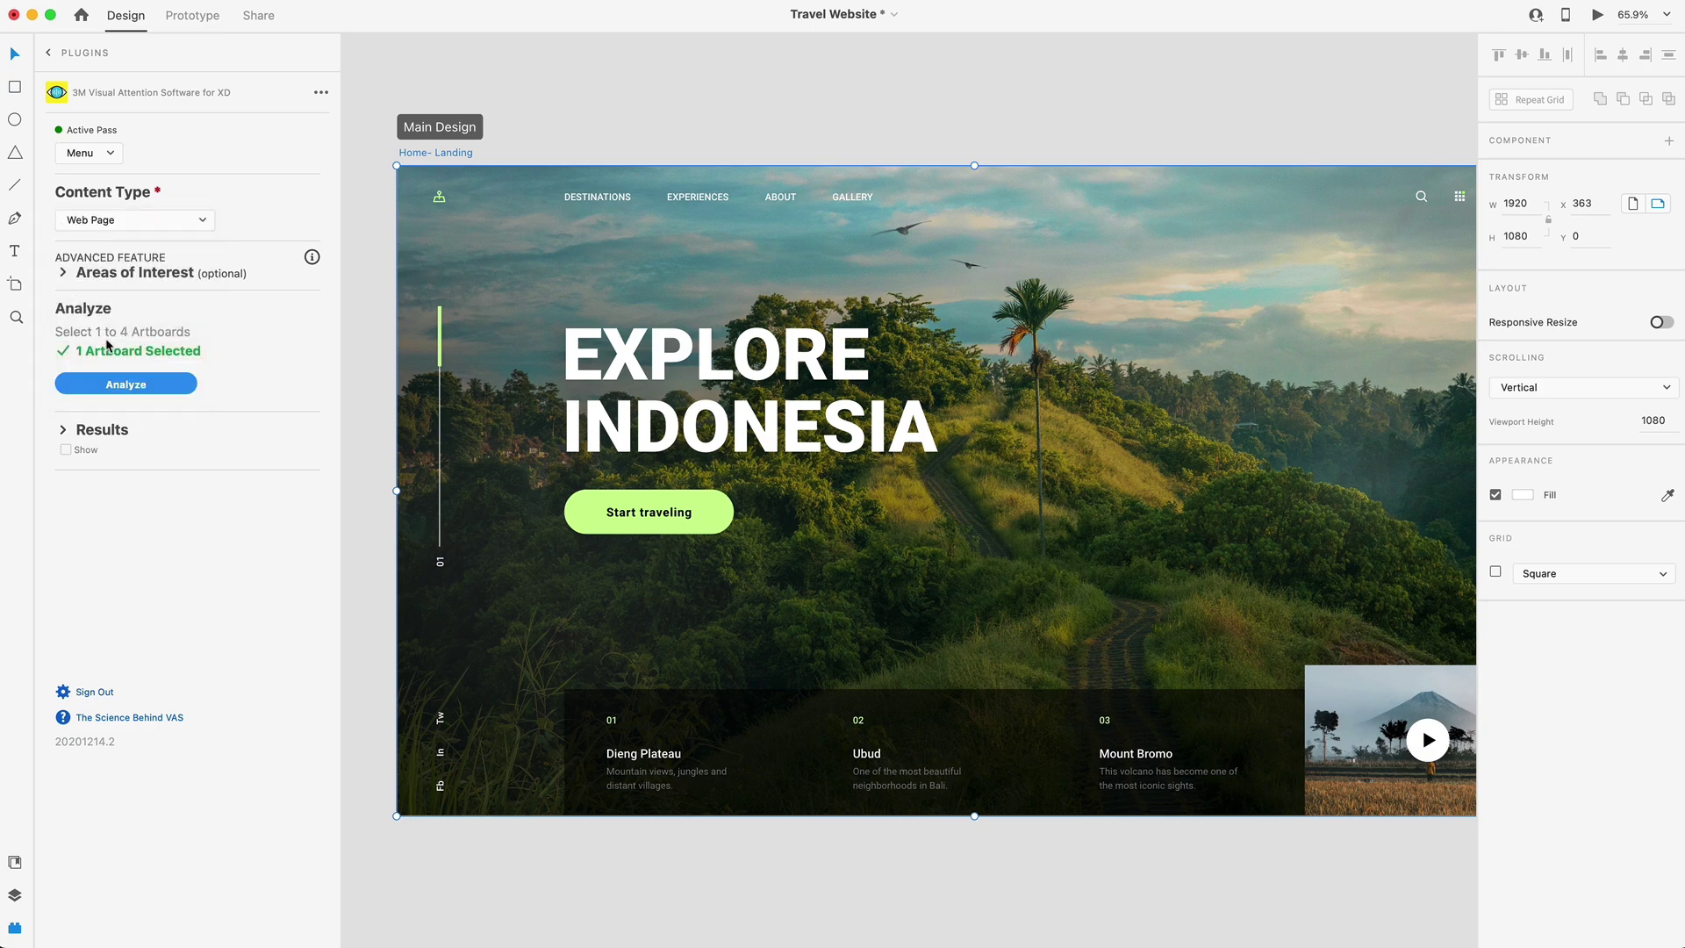
pyautogui.click(128, 384)
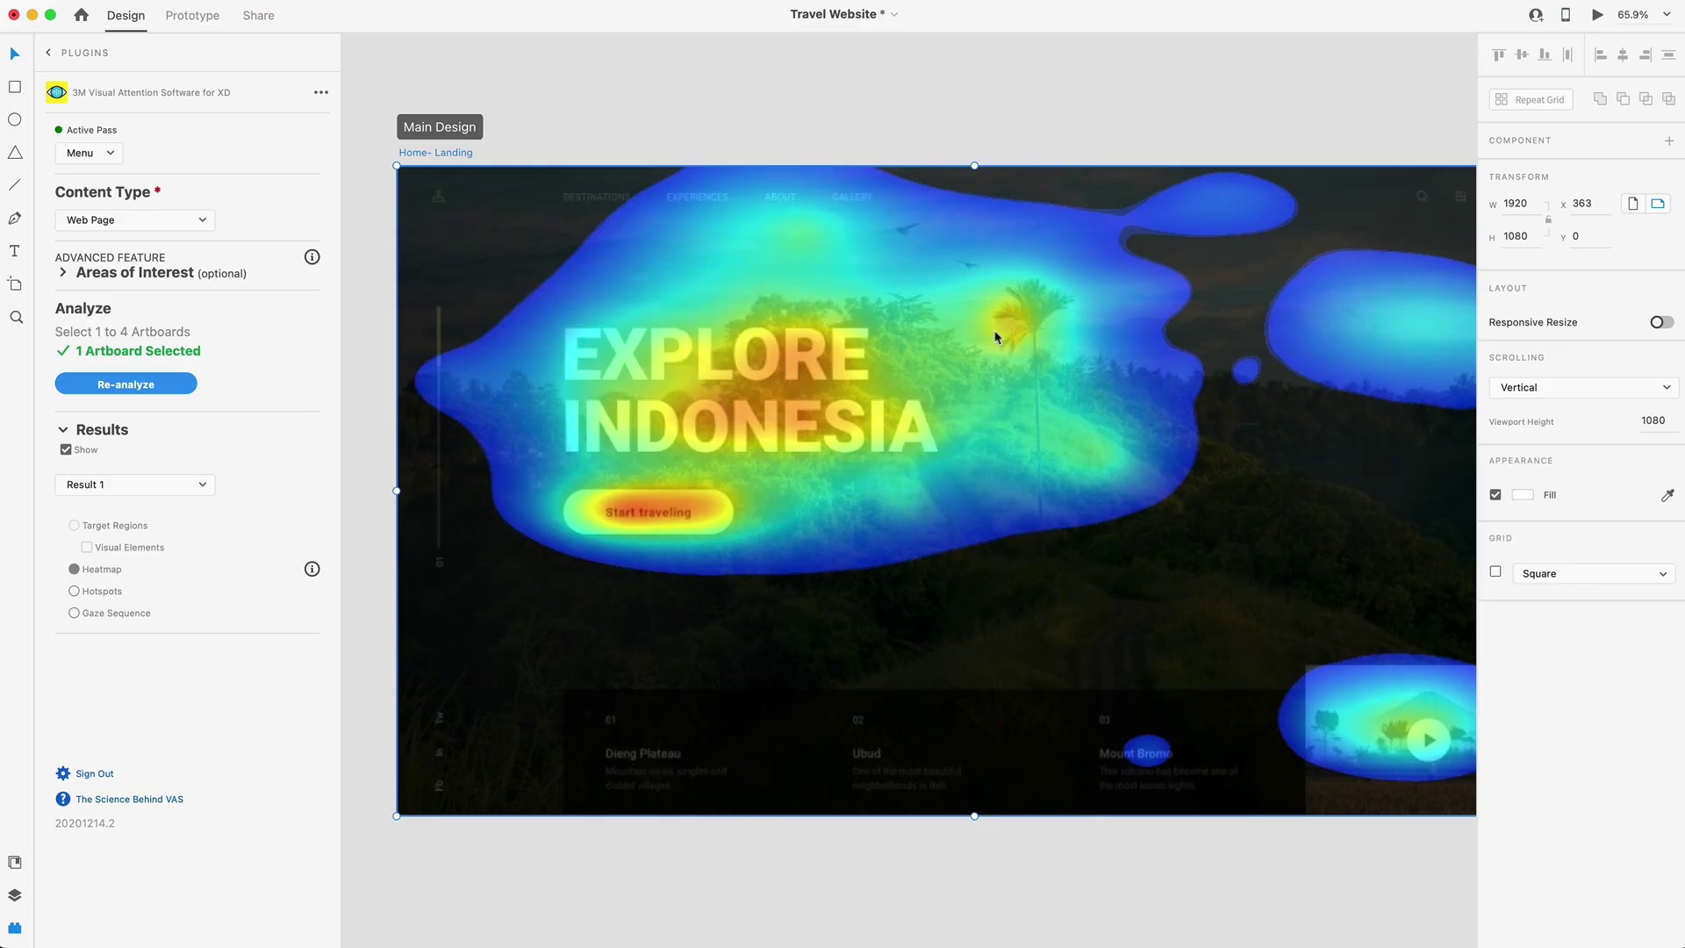
pyautogui.hscroll(2, 992, 325)
pyautogui.scroll(-2, 988, 321)
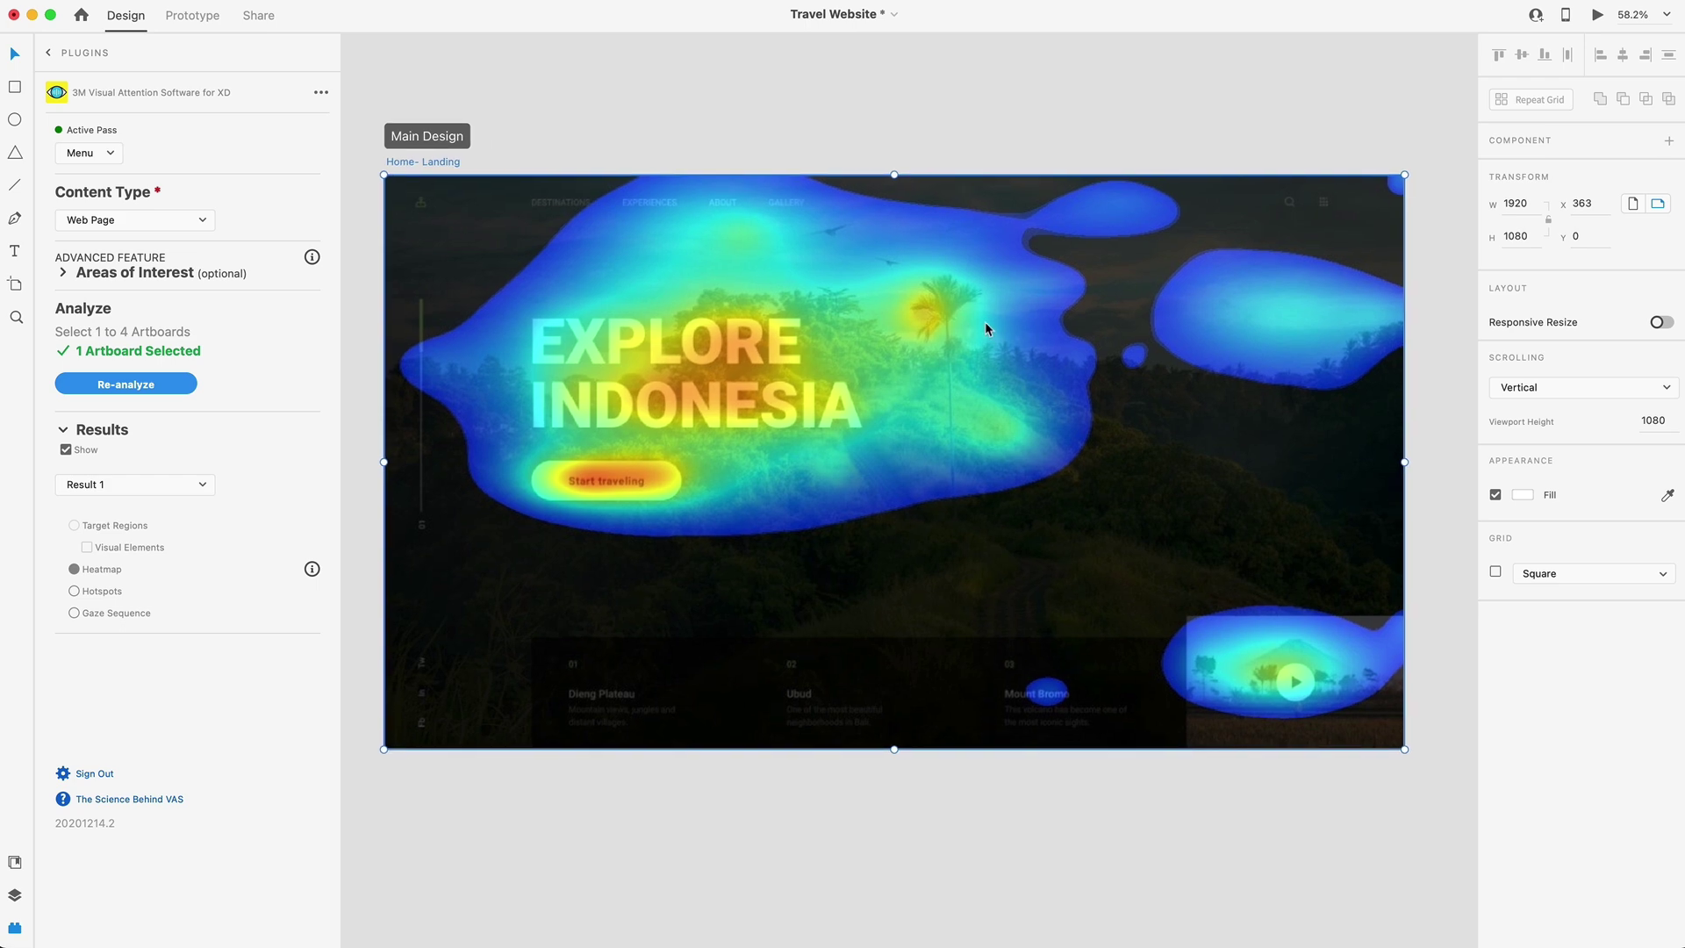
pyautogui.hscroll(-1, 984, 329)
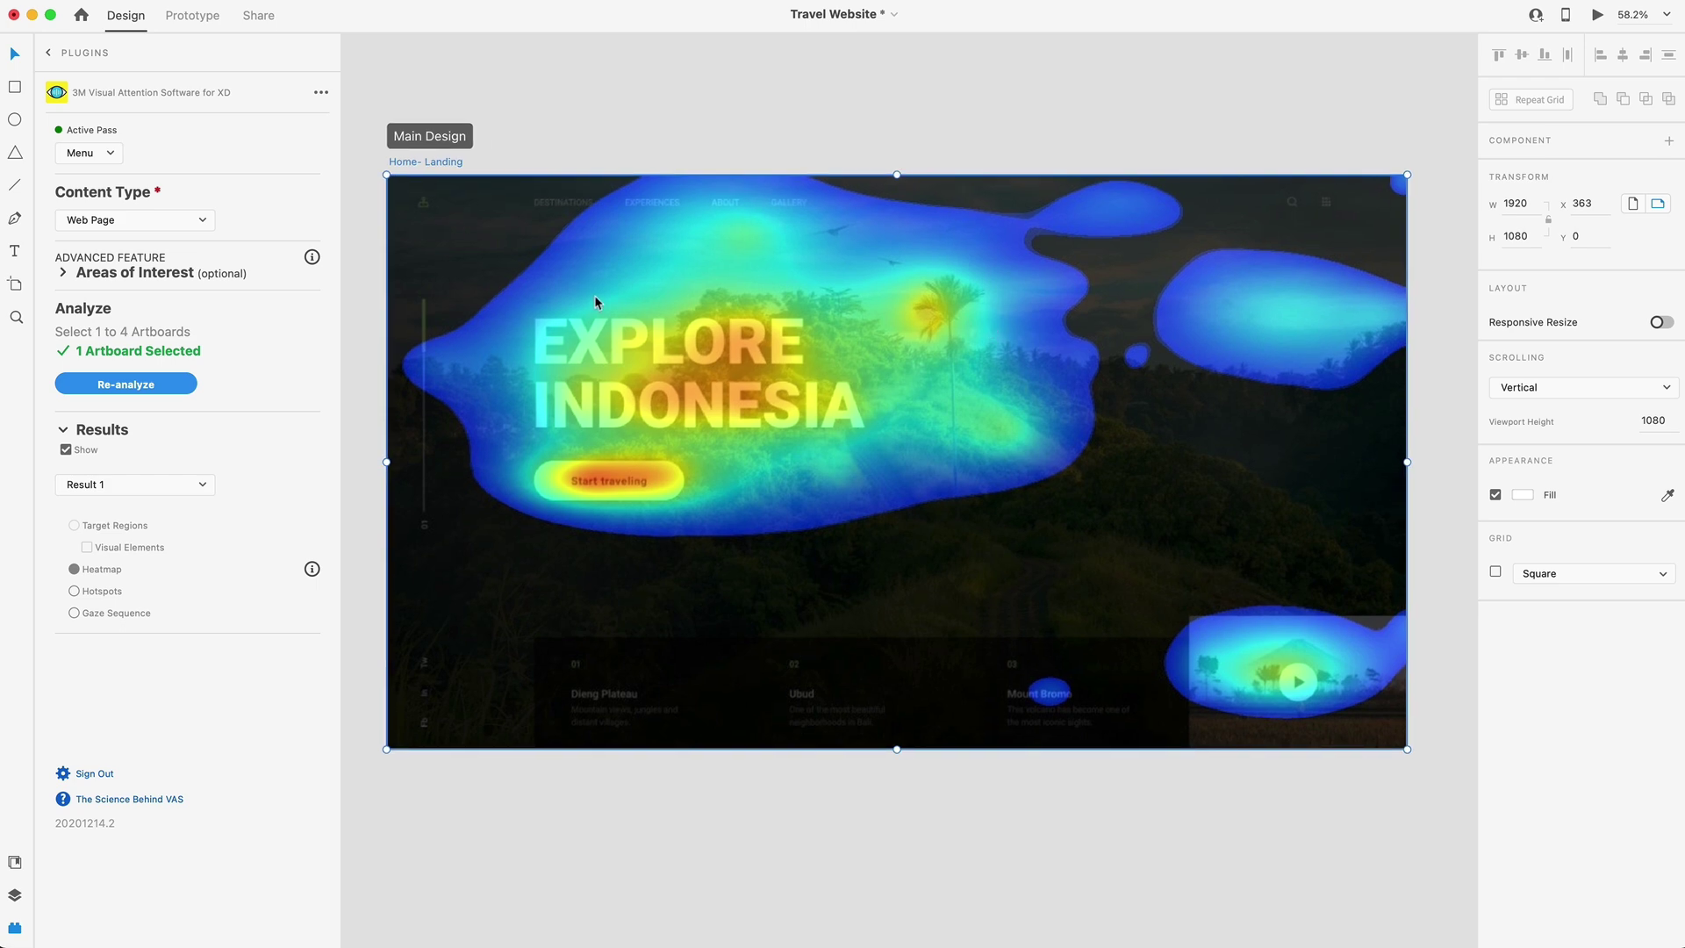
# Cycle through hotspots, gaze sequence and heatmap, then uncheck Show to hide the overlay.
pyautogui.click(74, 590)
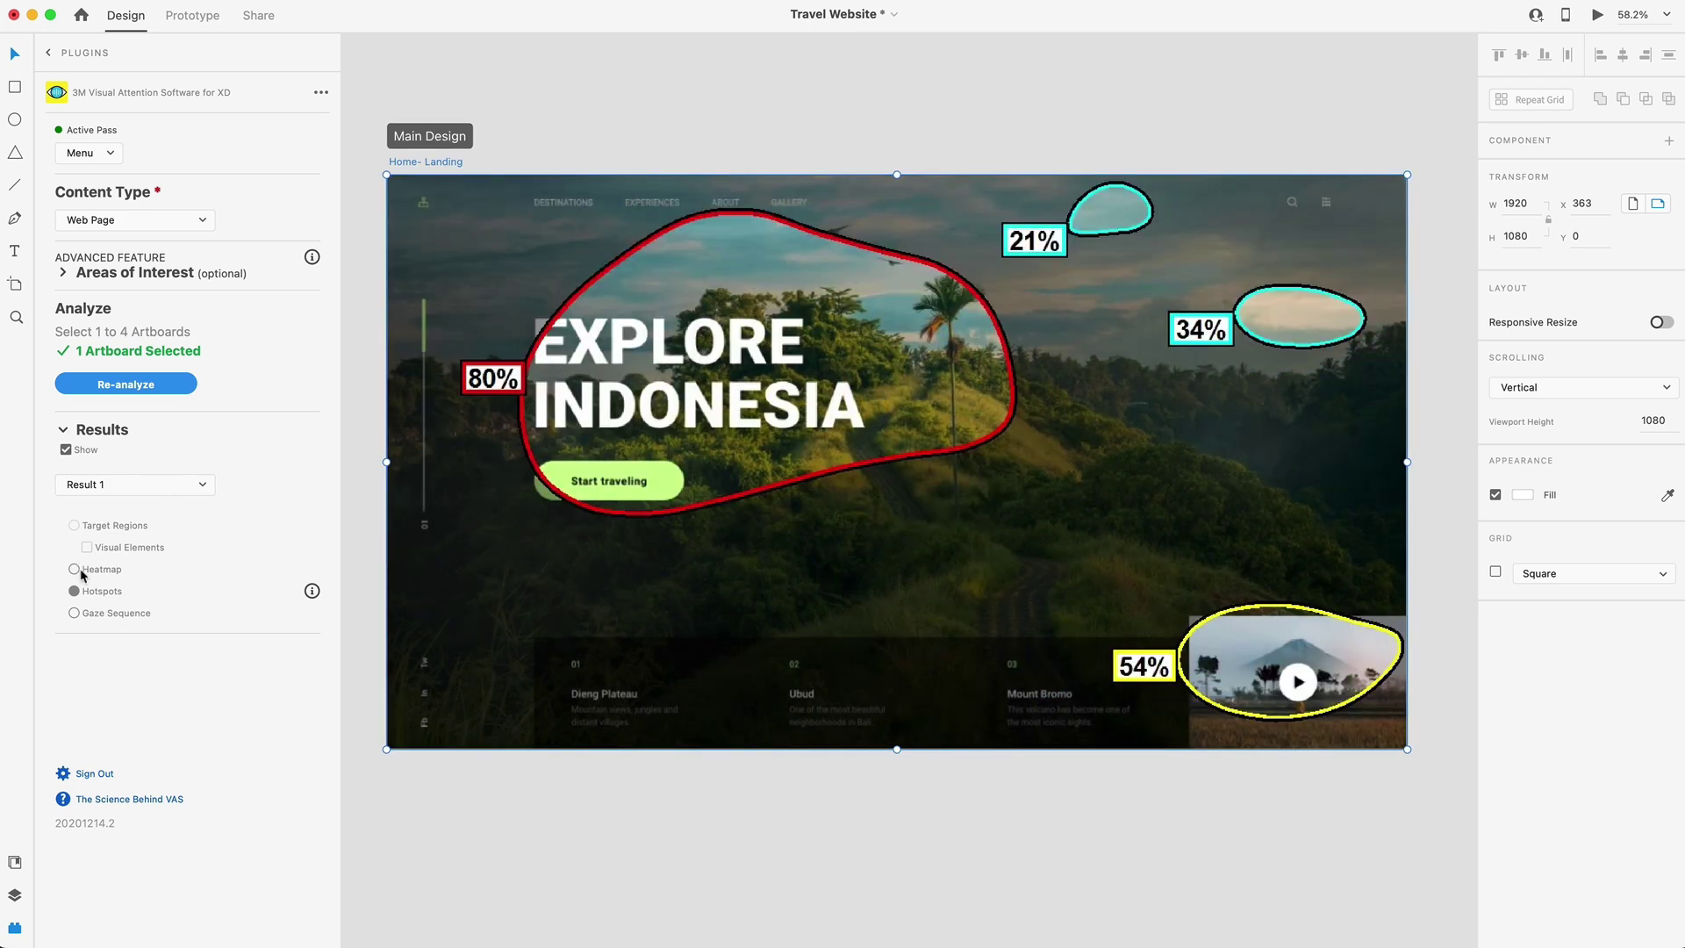
pyautogui.click(75, 613)
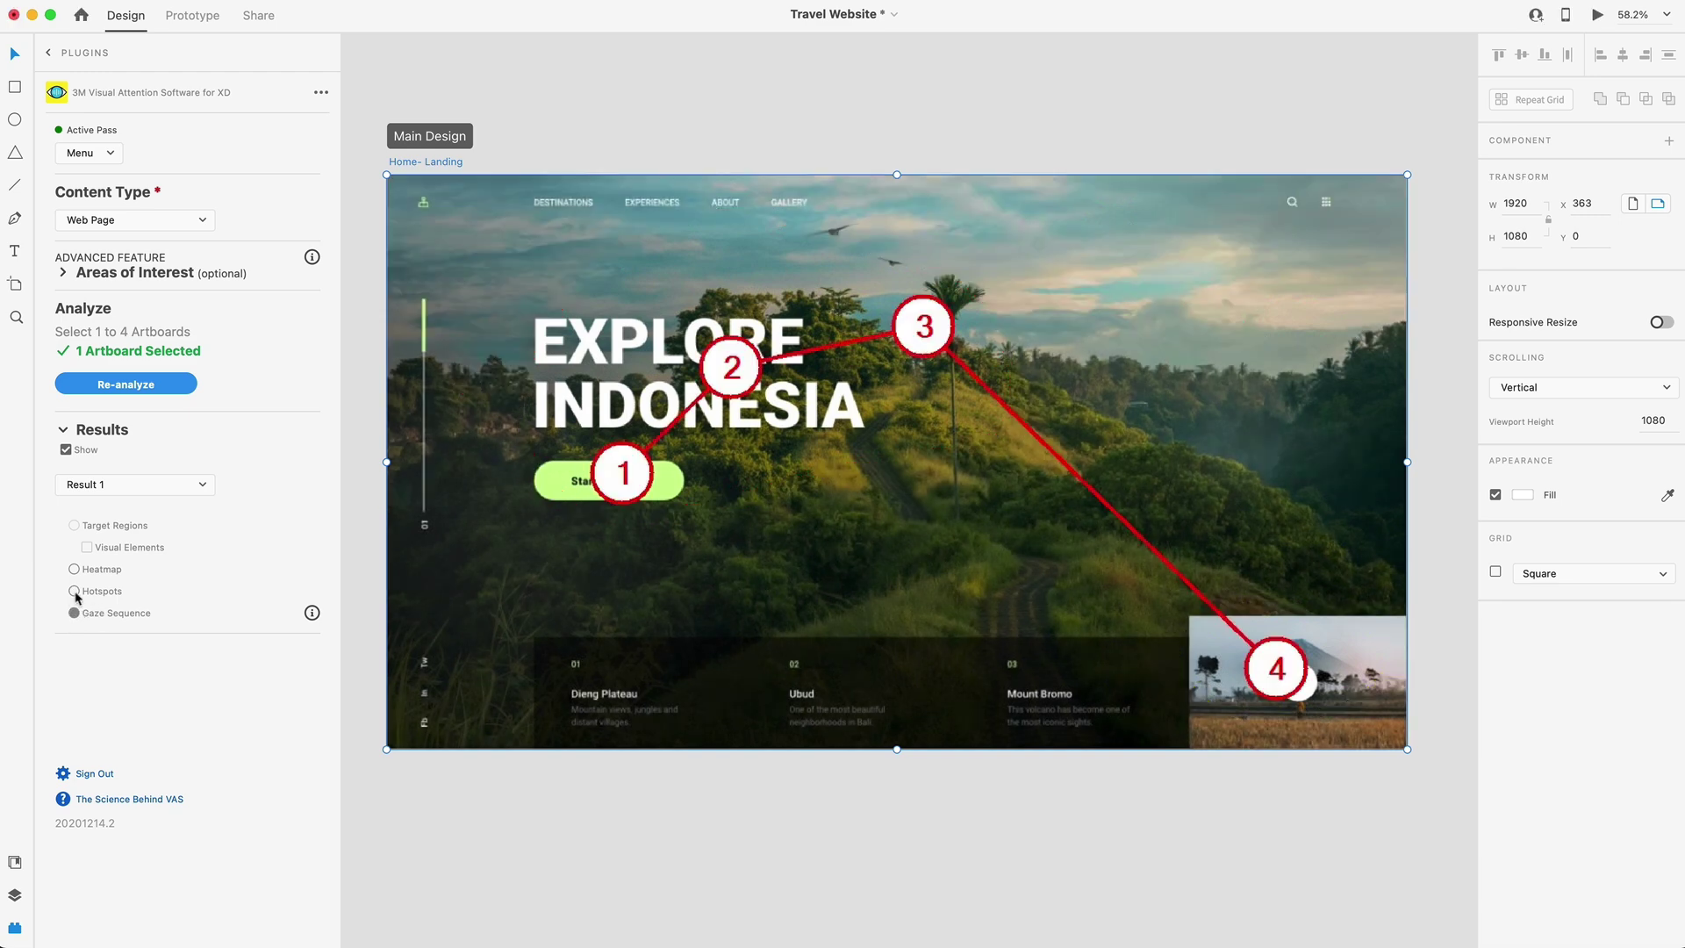
pyautogui.click(74, 592)
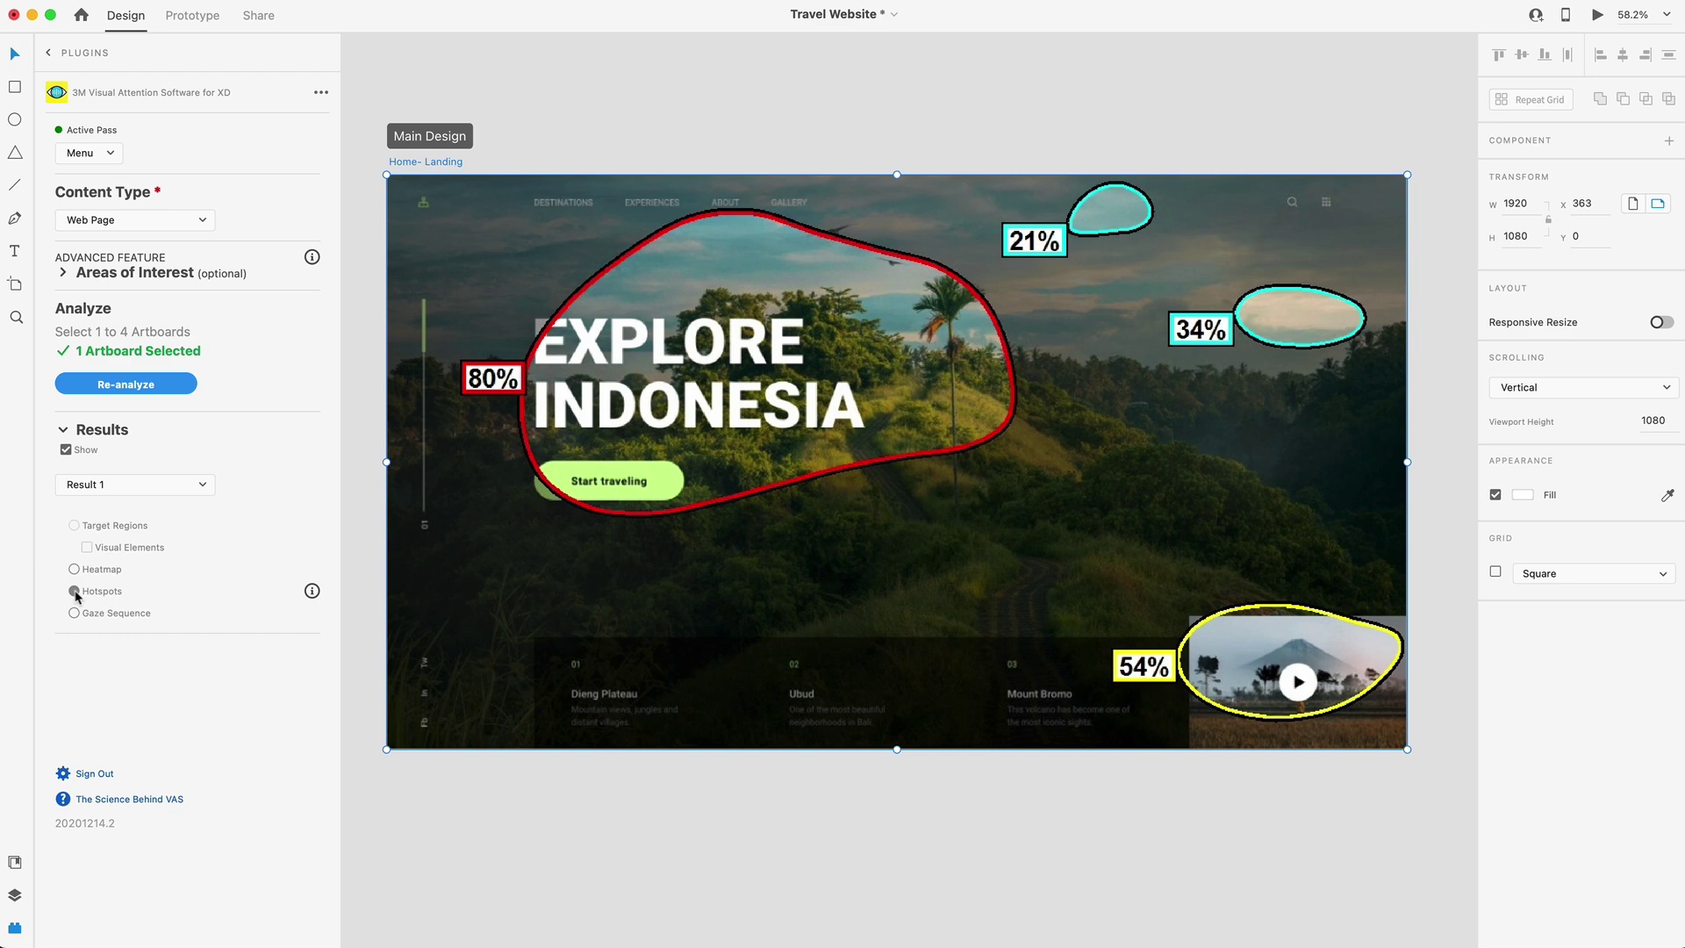
pyautogui.click(75, 570)
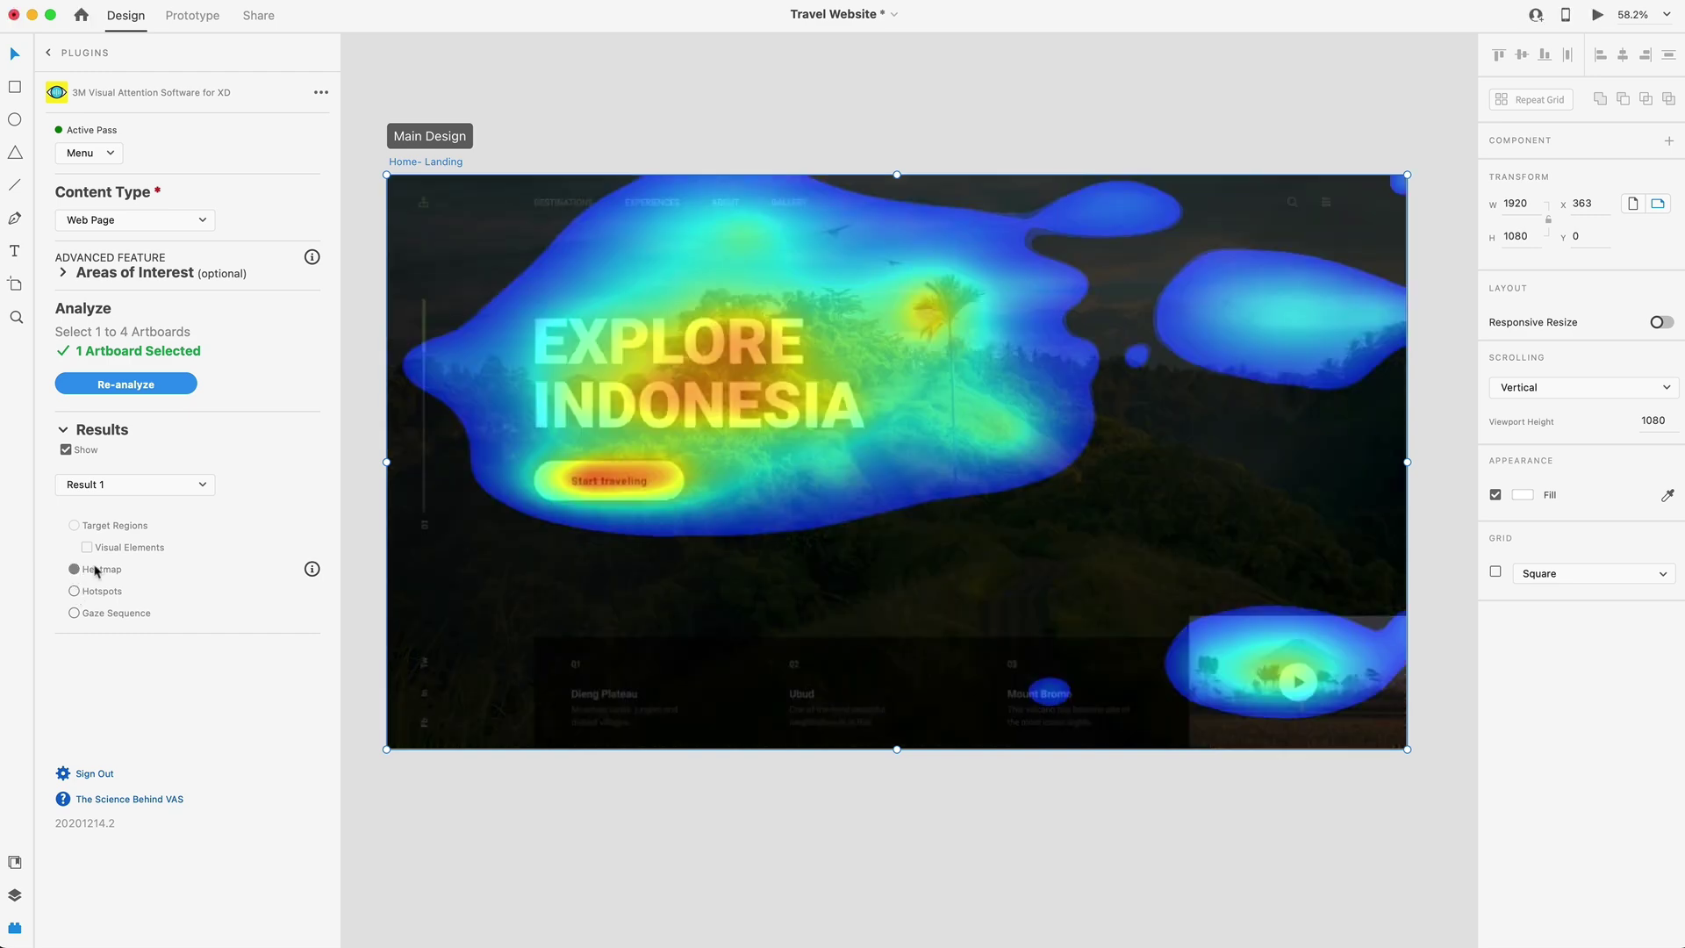
pyautogui.click(67, 451)
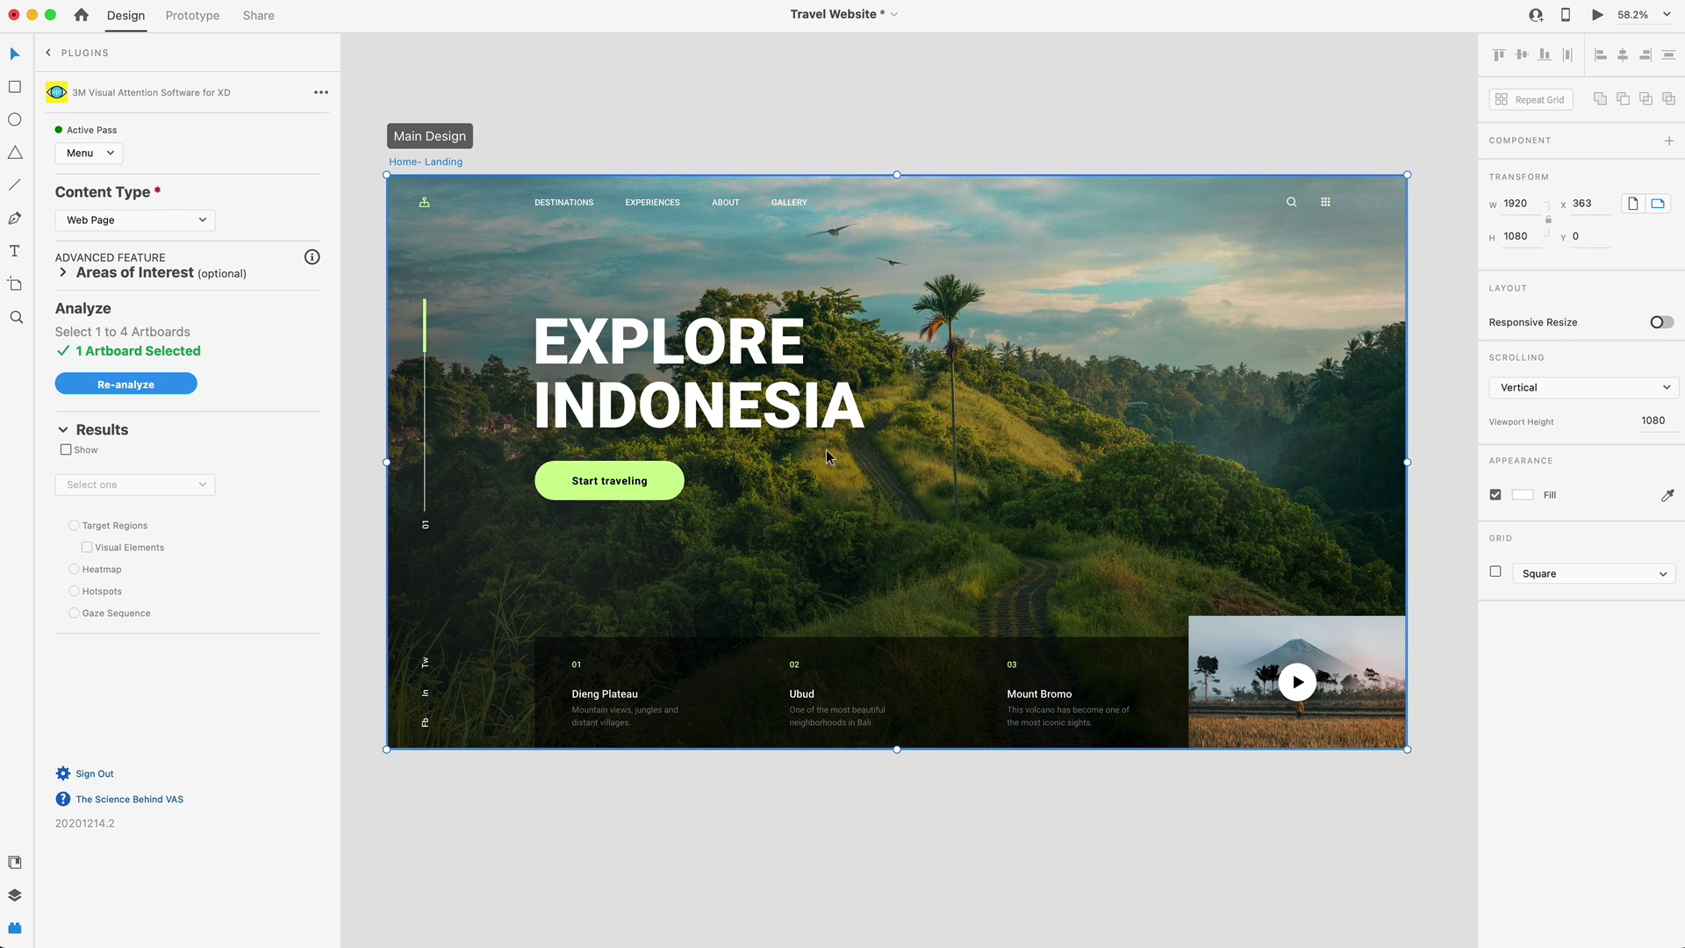
# Move the Old Design artboard next to Main Design.
pyautogui.scroll(-5, 825, 450)
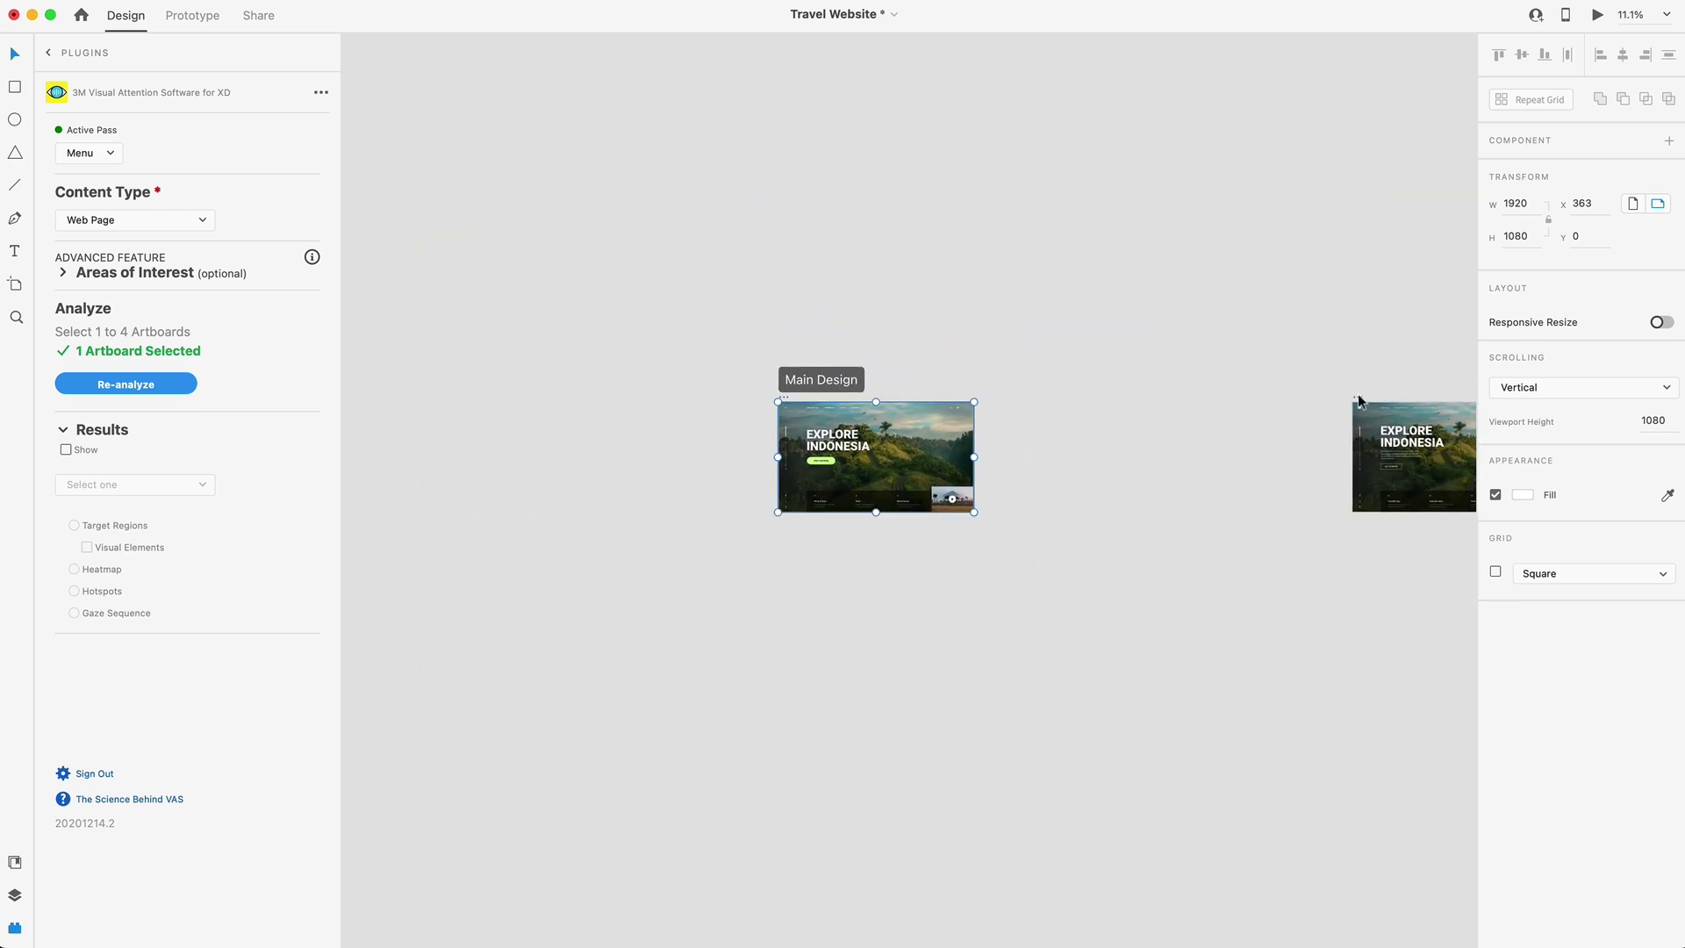
pyautogui.moveTo(1358, 401); pyautogui.dragTo(1000, 389)
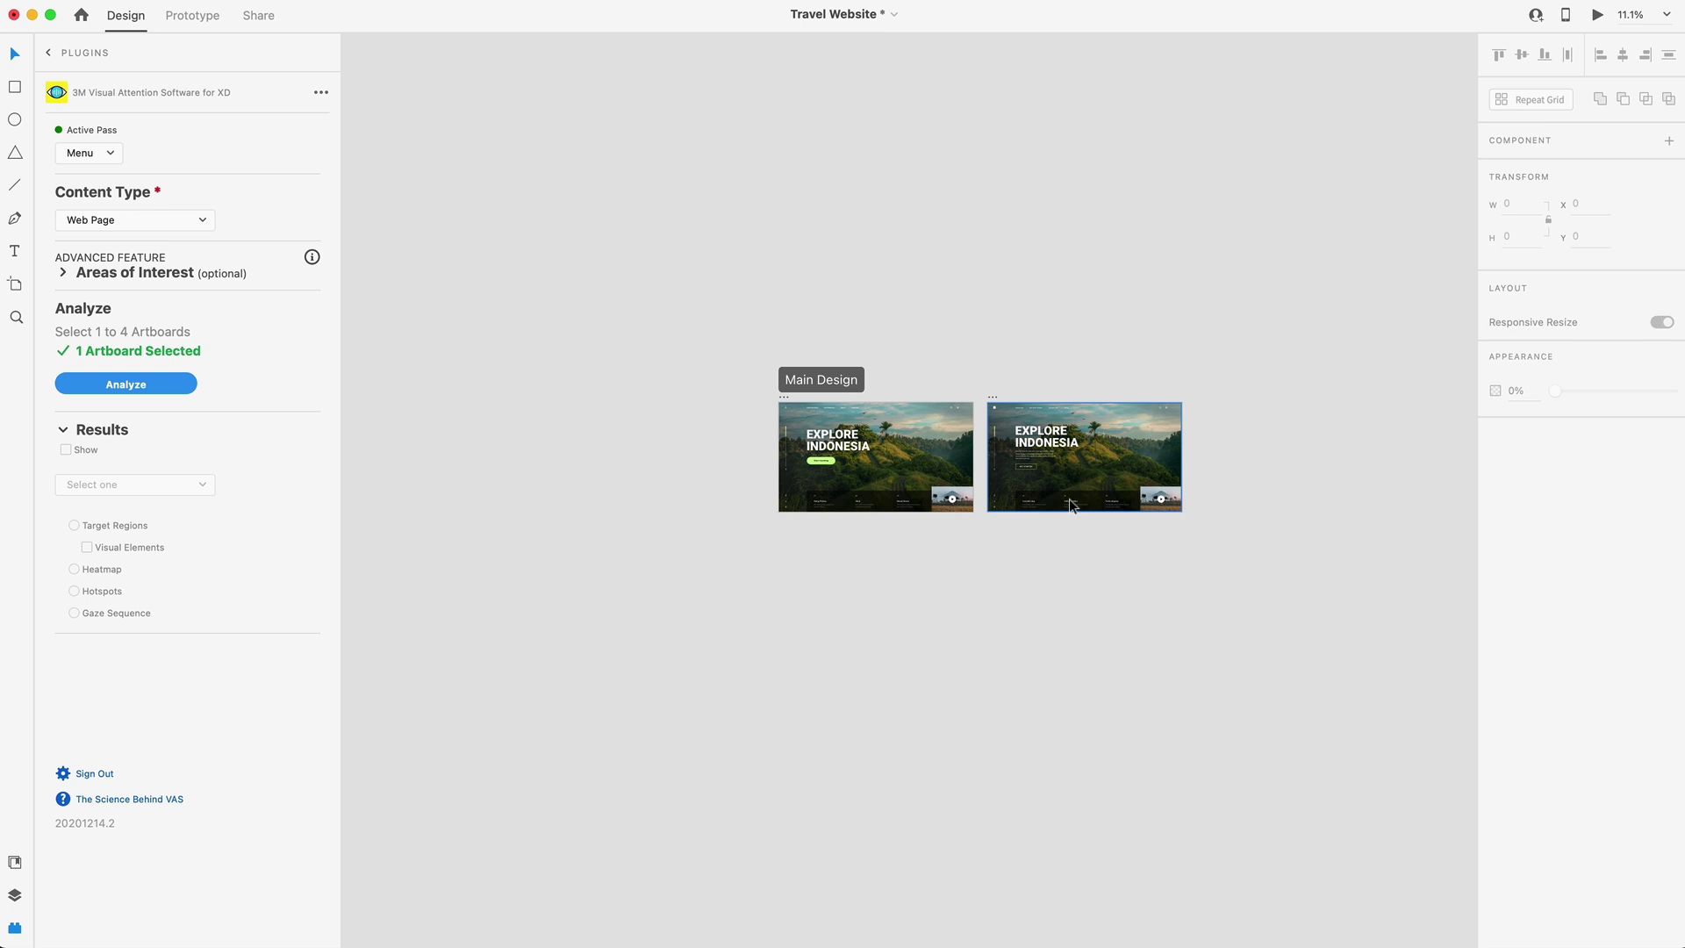
pyautogui.press('Escape')
pyautogui.scroll(5, 1068, 498)
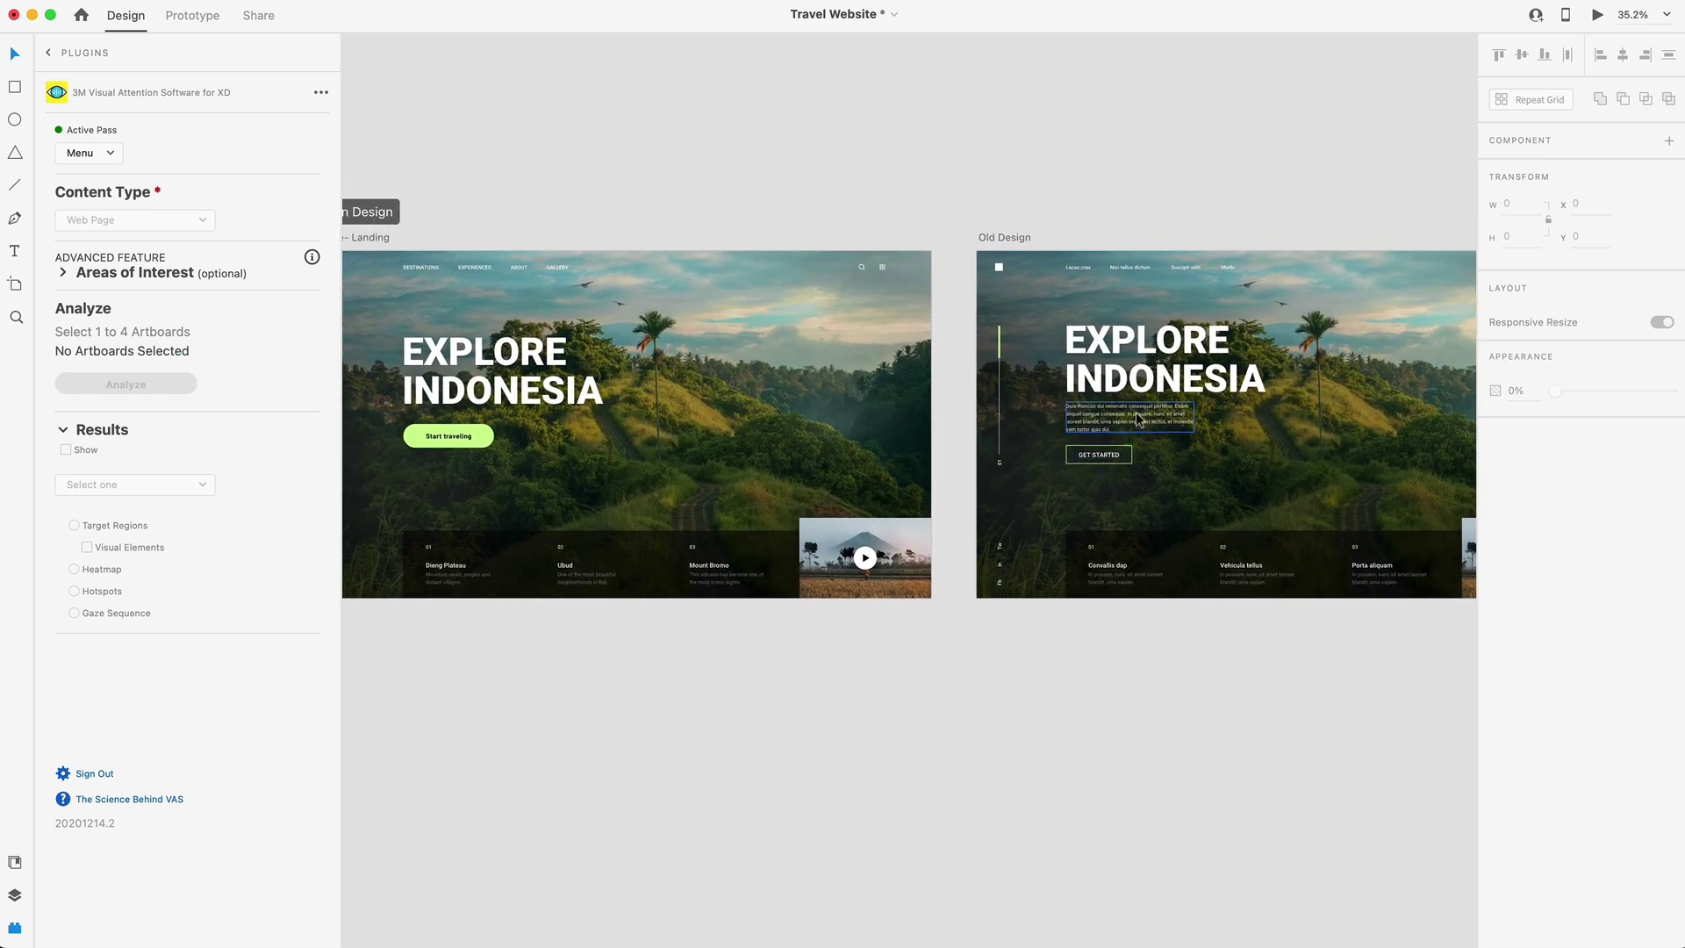
pyautogui.hscroll(-2, 1118, 432)
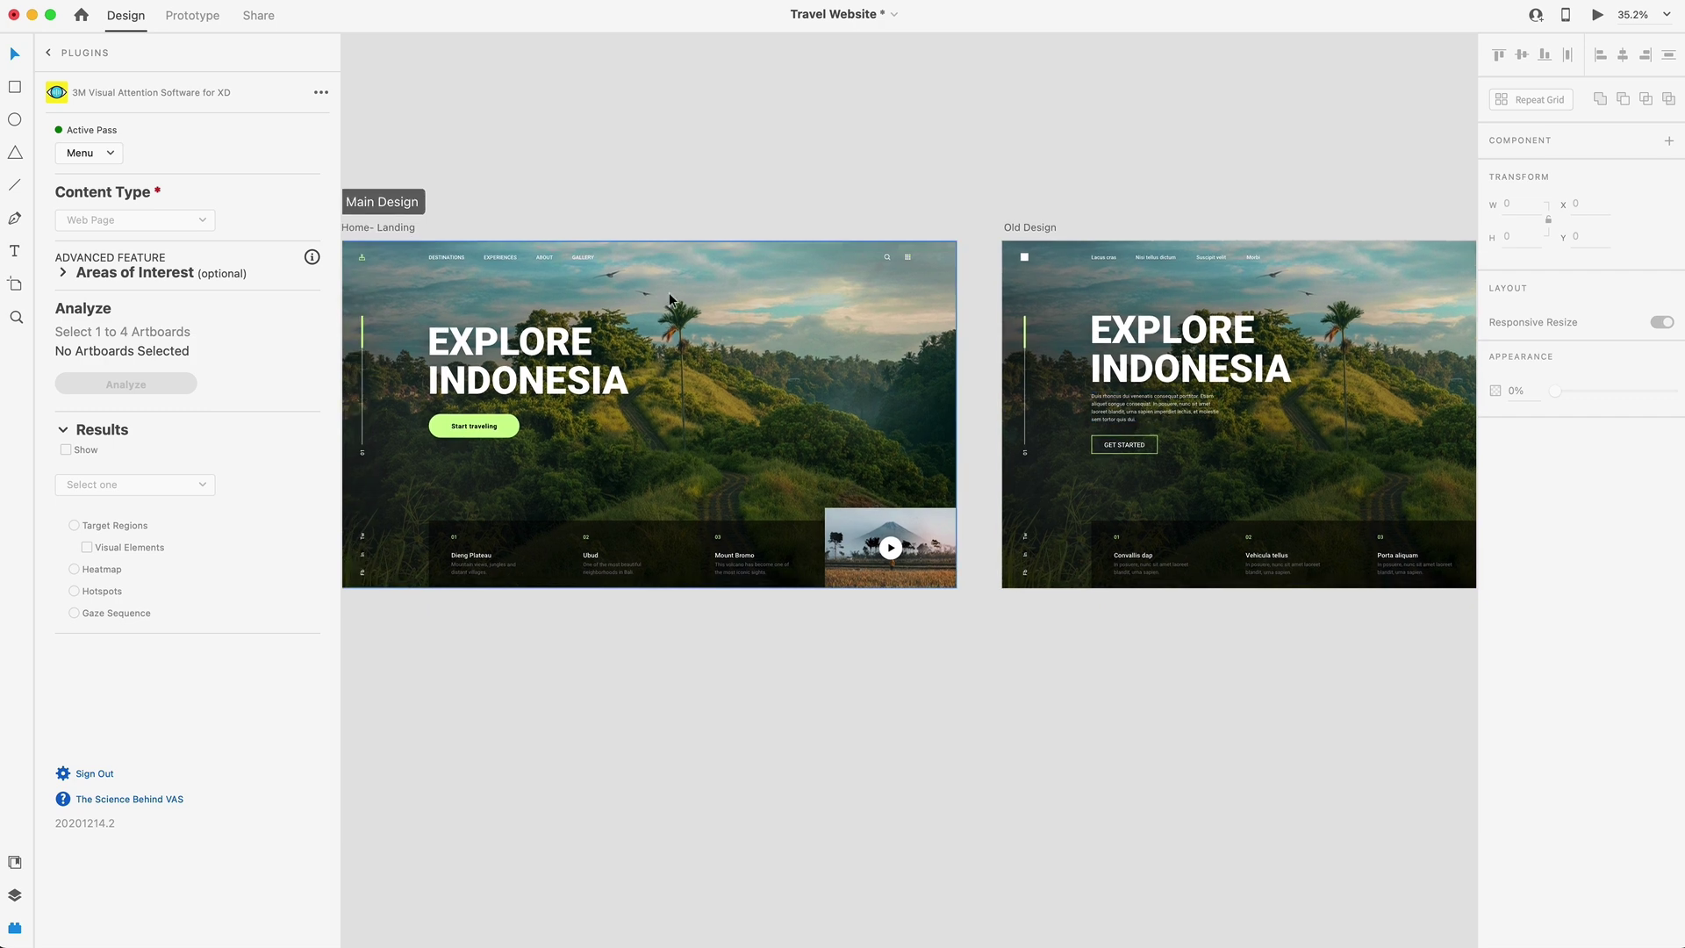
# Analyze Main Design and Old Design together to get both hotspot scores.
pyautogui.click(382, 224)
pyautogui.keyDown('shift'); pyautogui.click(1045, 230); pyautogui.keyUp('shift')
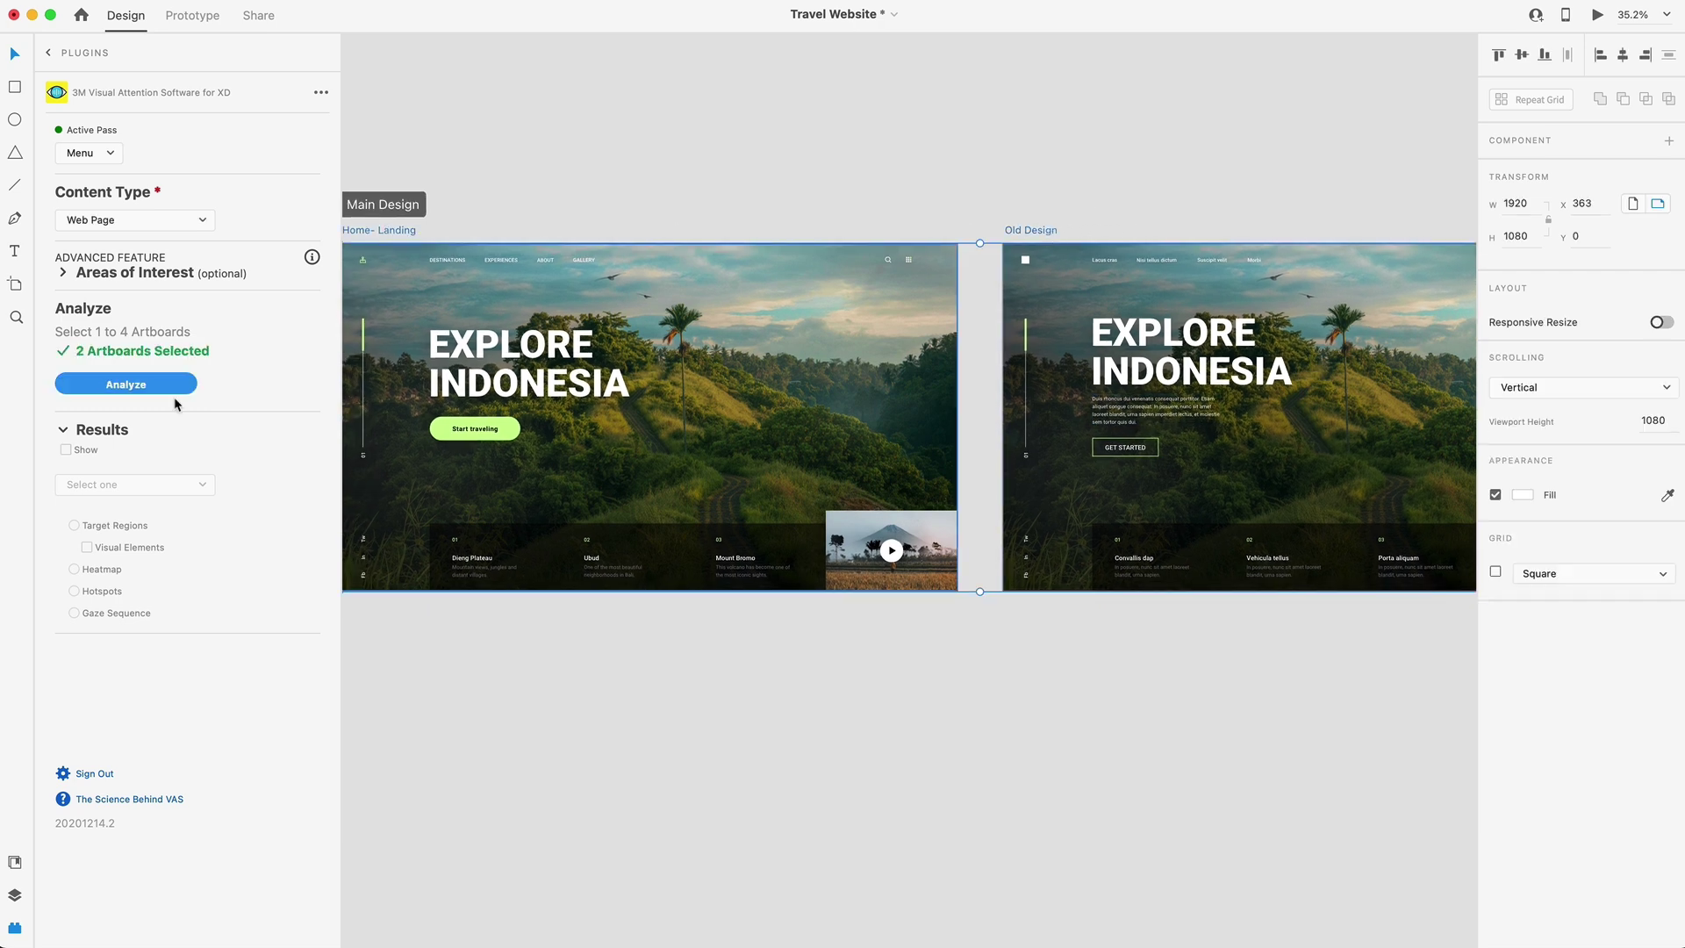
pyautogui.click(125, 385)
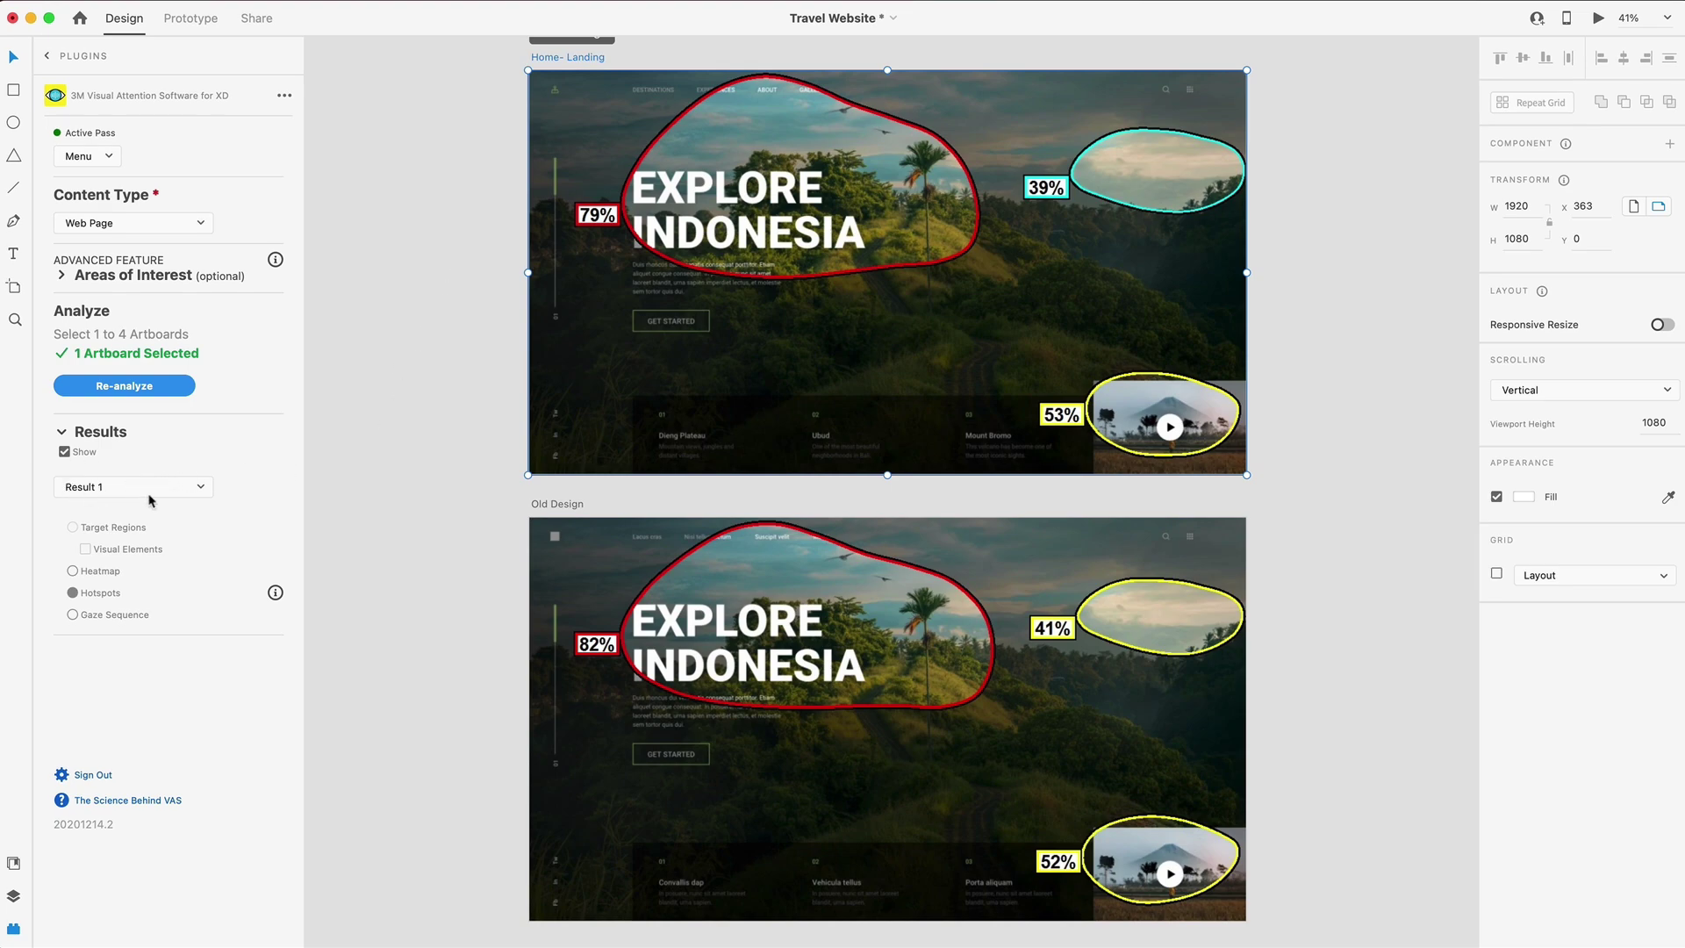
# Show hotspot percentages for Result 2, then for Result 1.
pyautogui.click(194, 493)
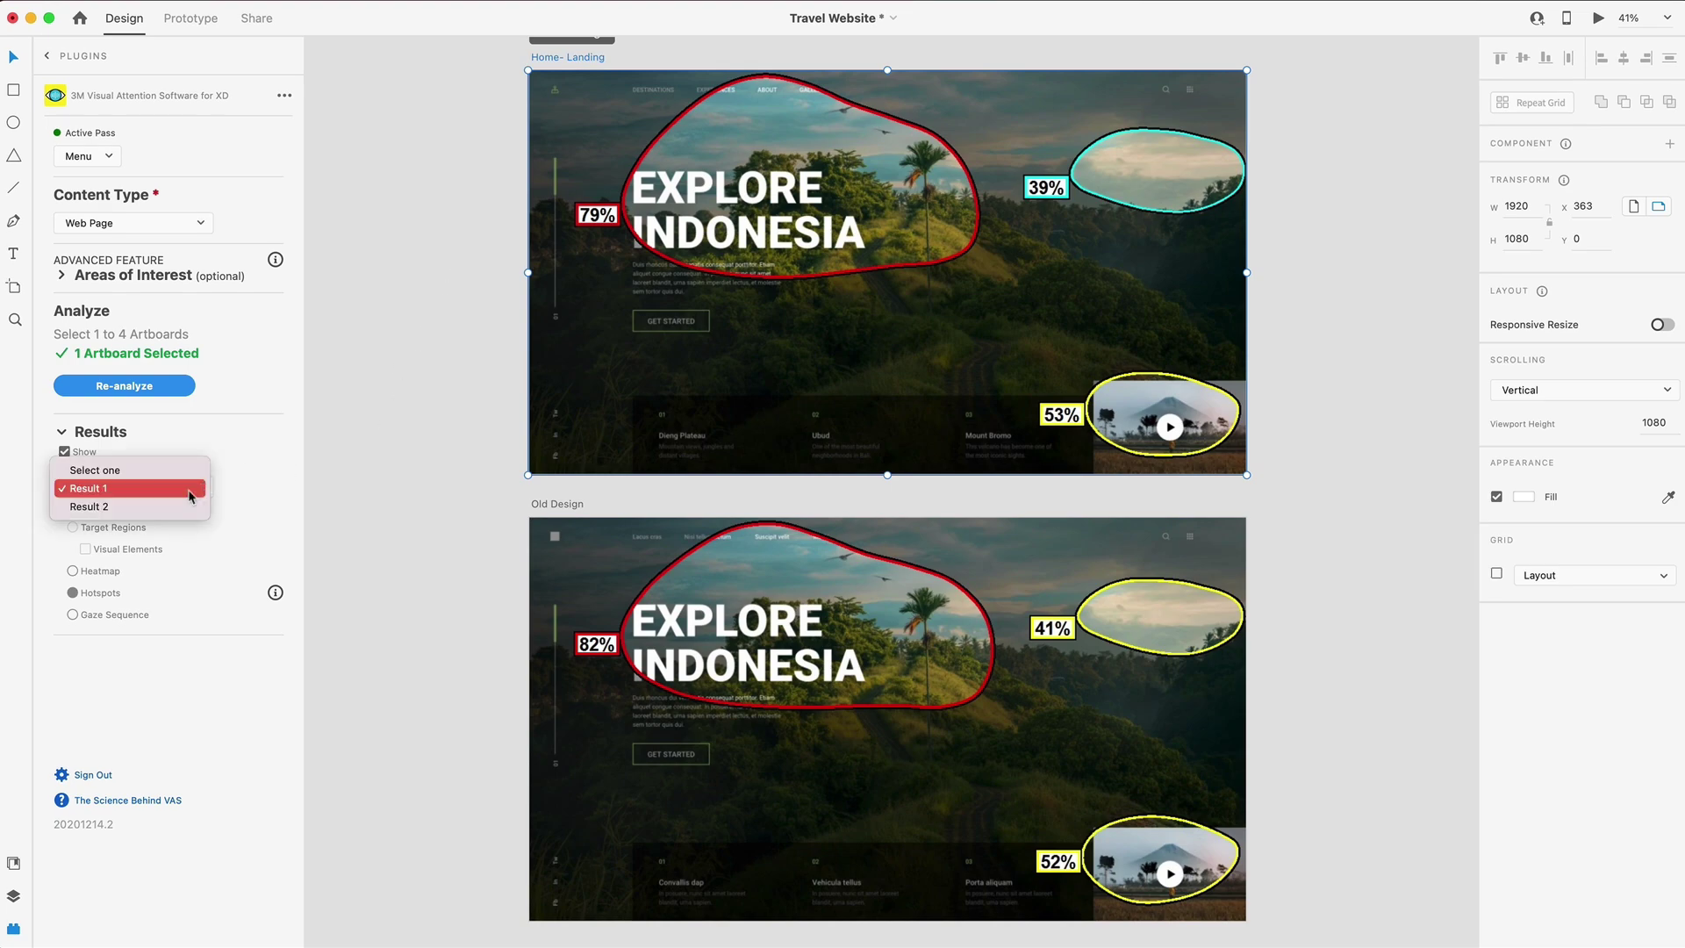
pyautogui.click(111, 507)
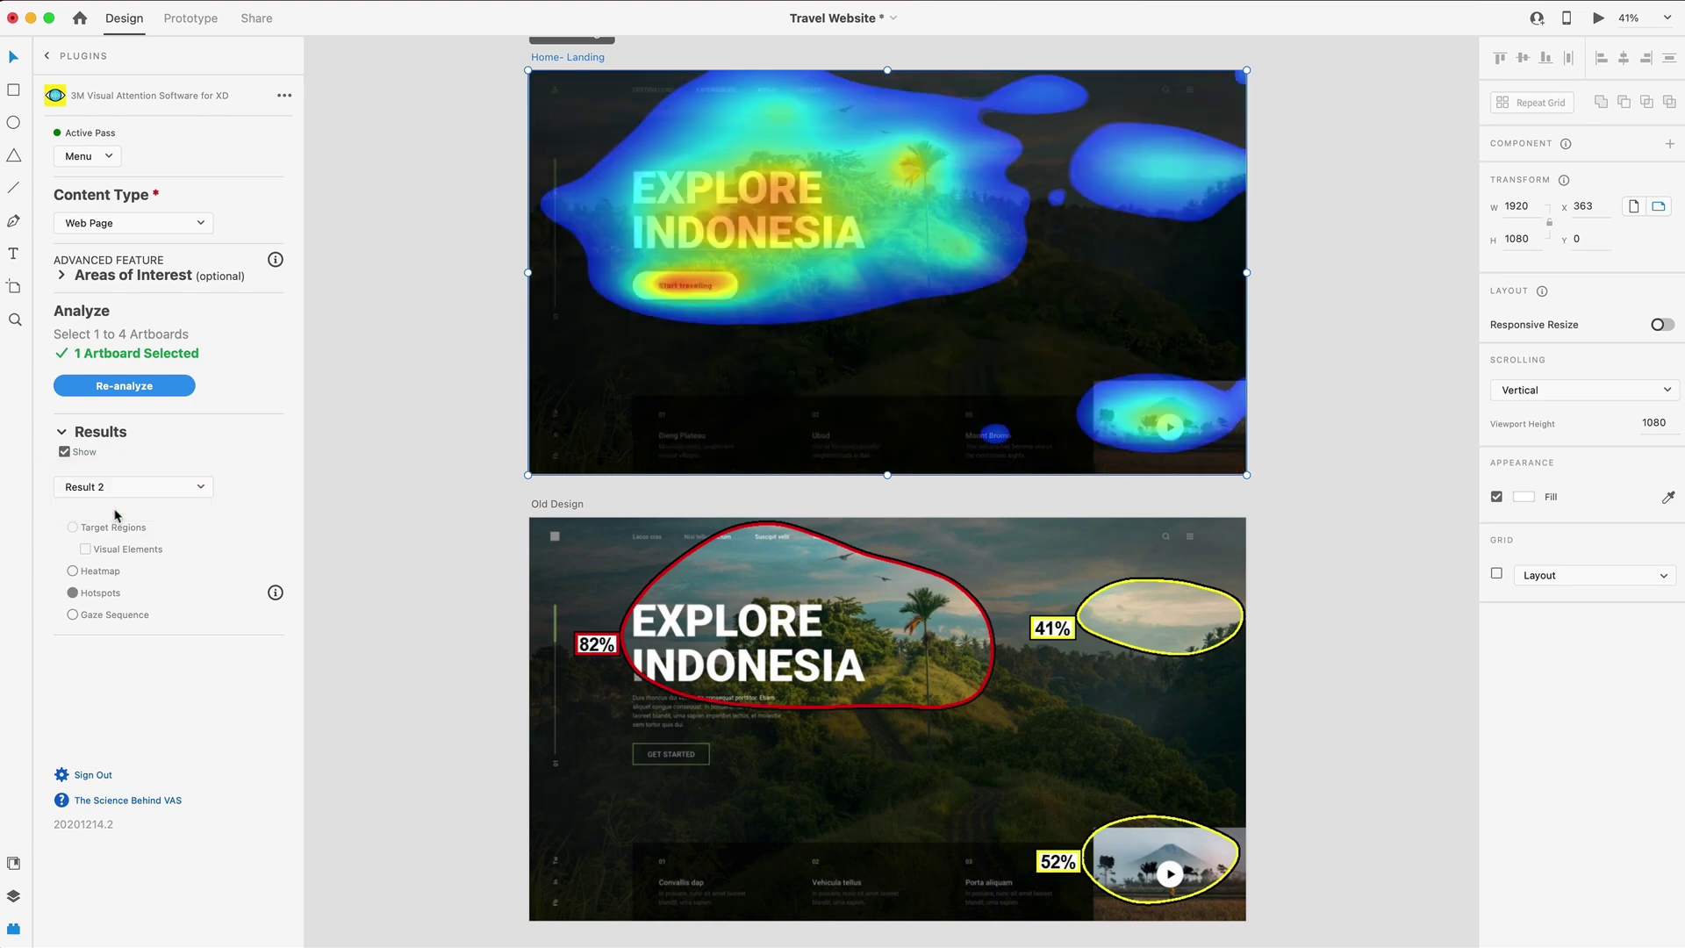
pyautogui.click(93, 599)
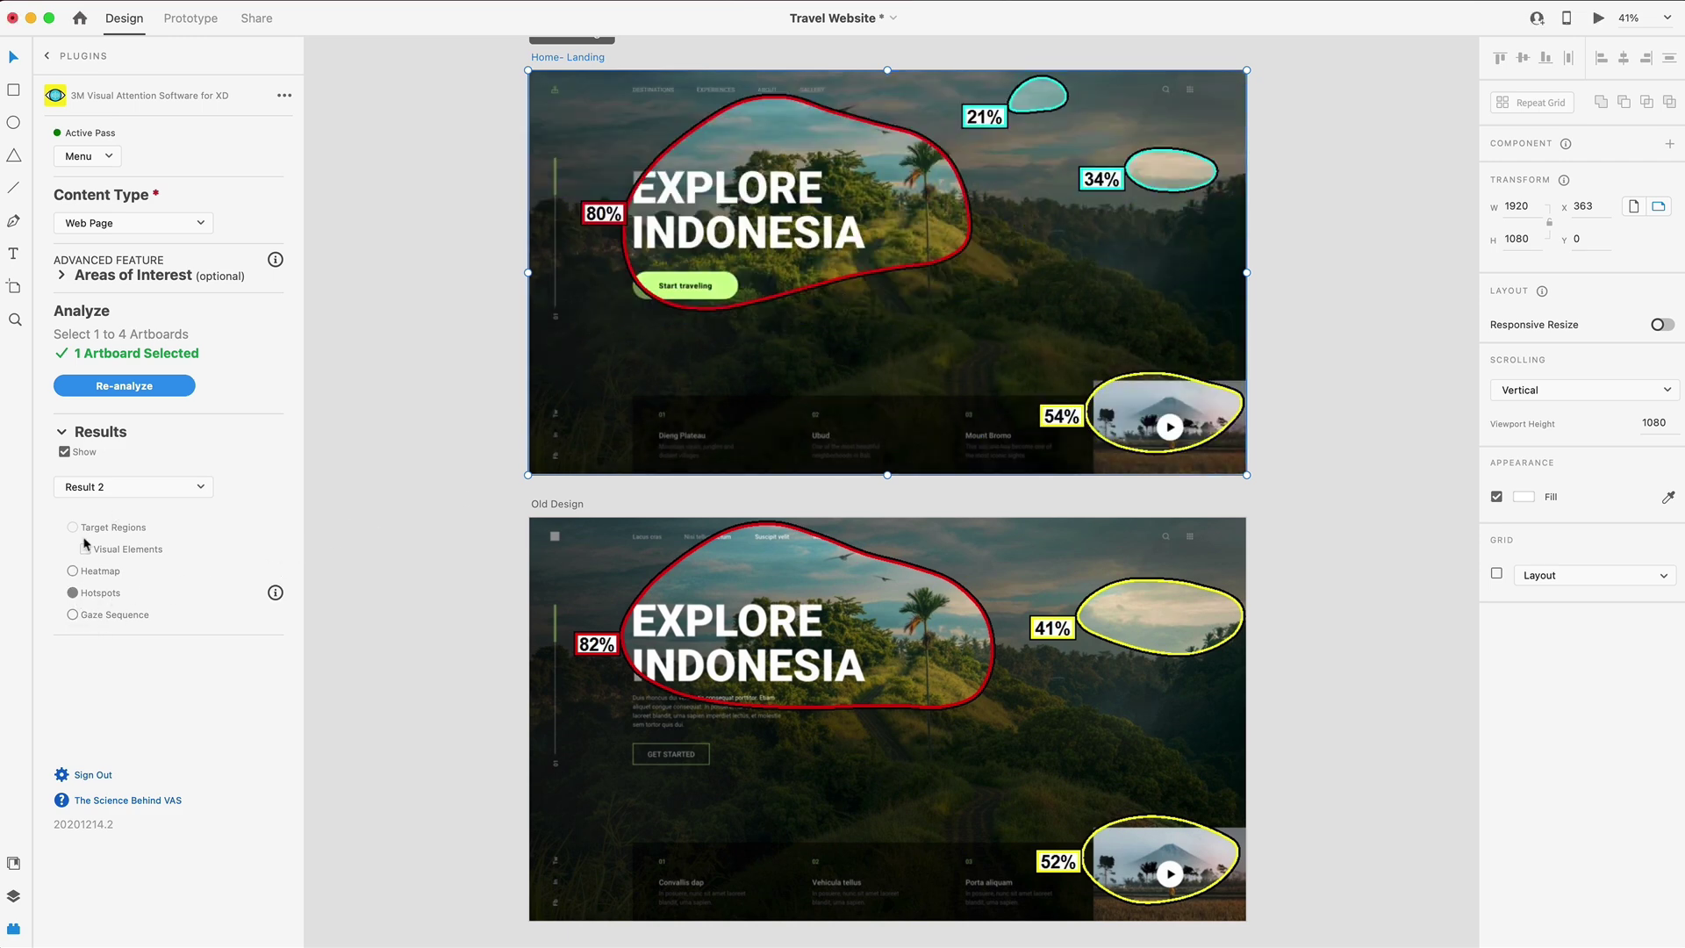
pyautogui.click(131, 486)
pyautogui.click(104, 471)
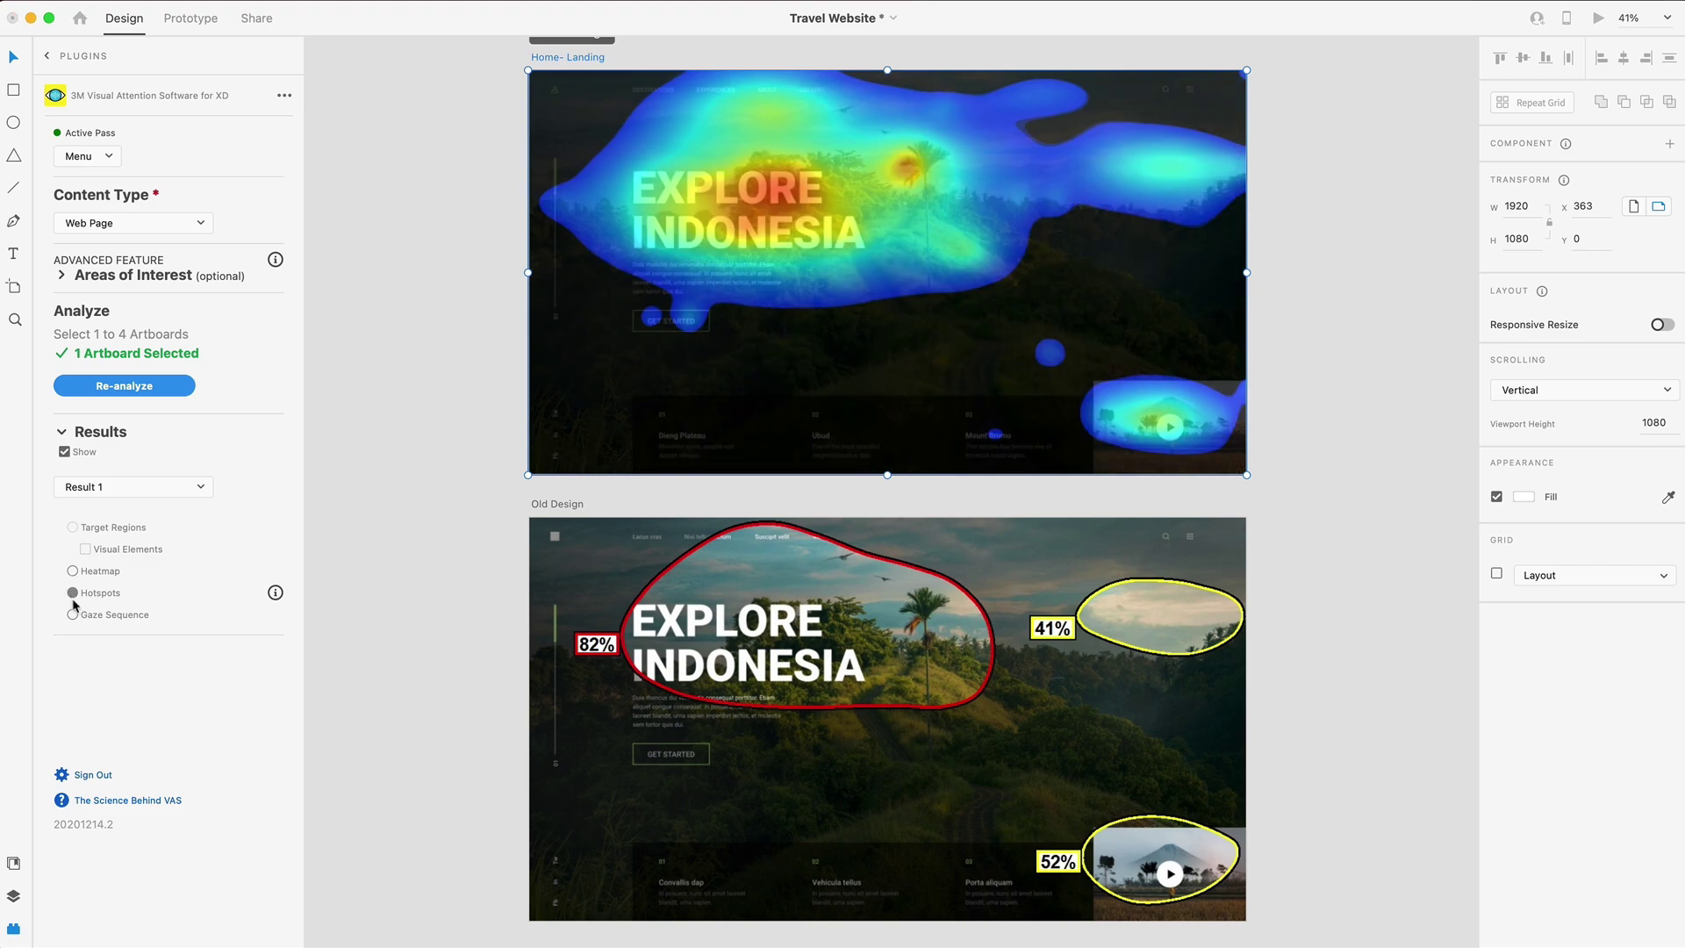
pyautogui.click(72, 593)
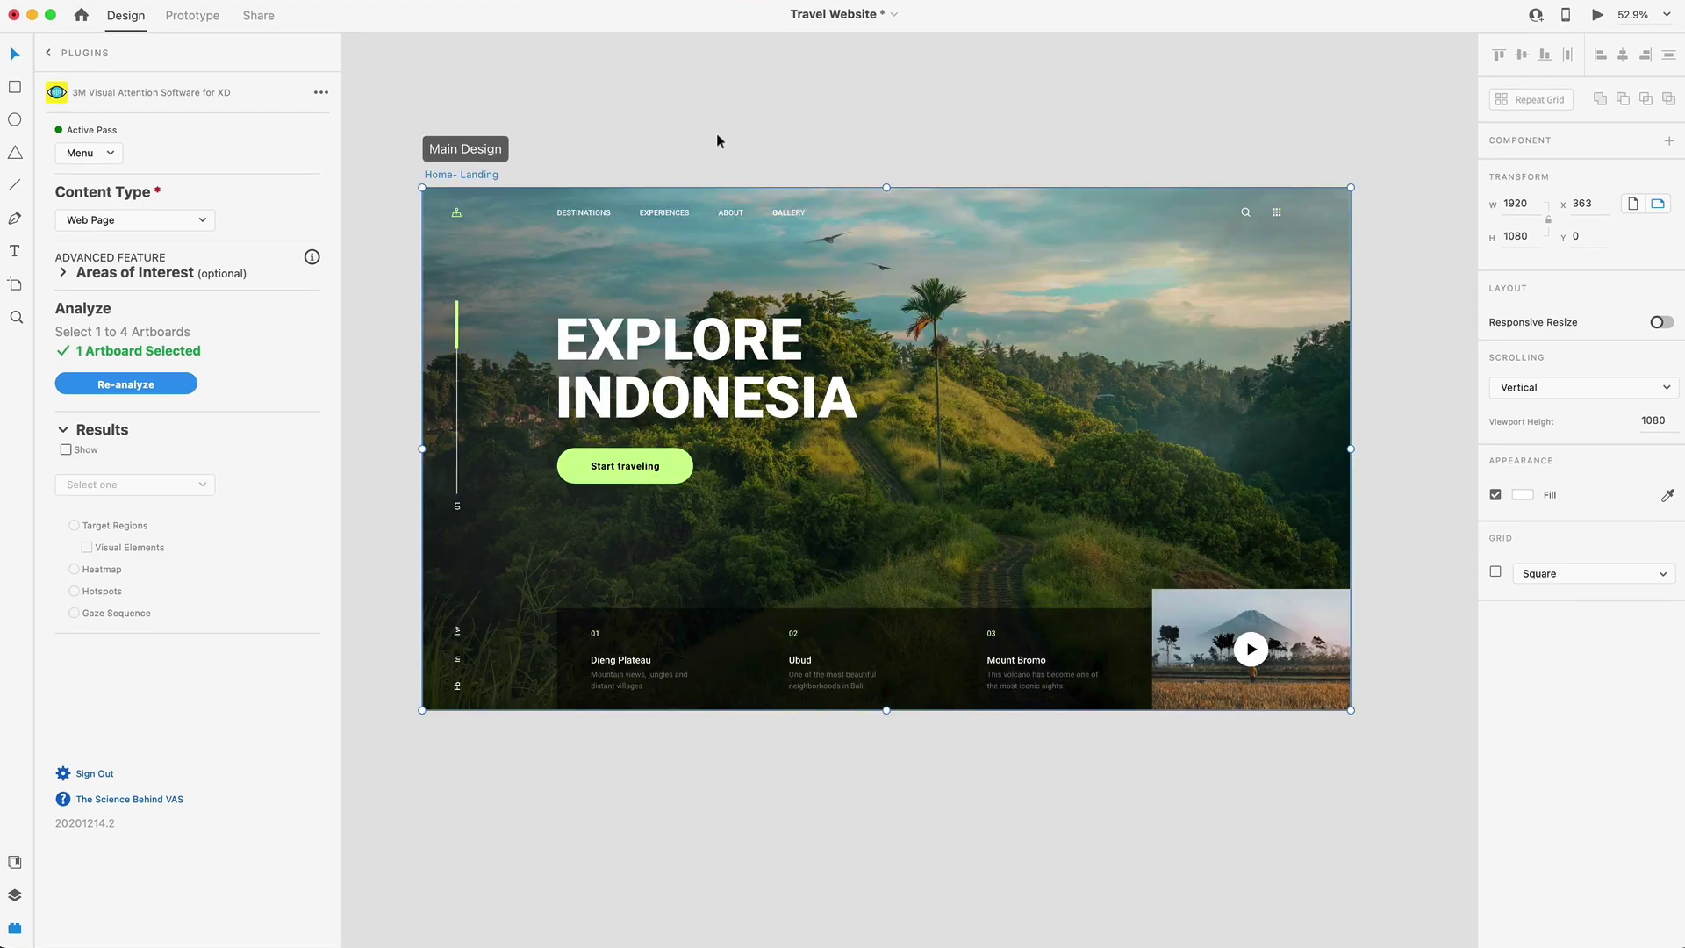
# Draw rectangles over the headline, Start traveling button and video thumbnail, converting each to a target.
pyautogui.click(64, 274)
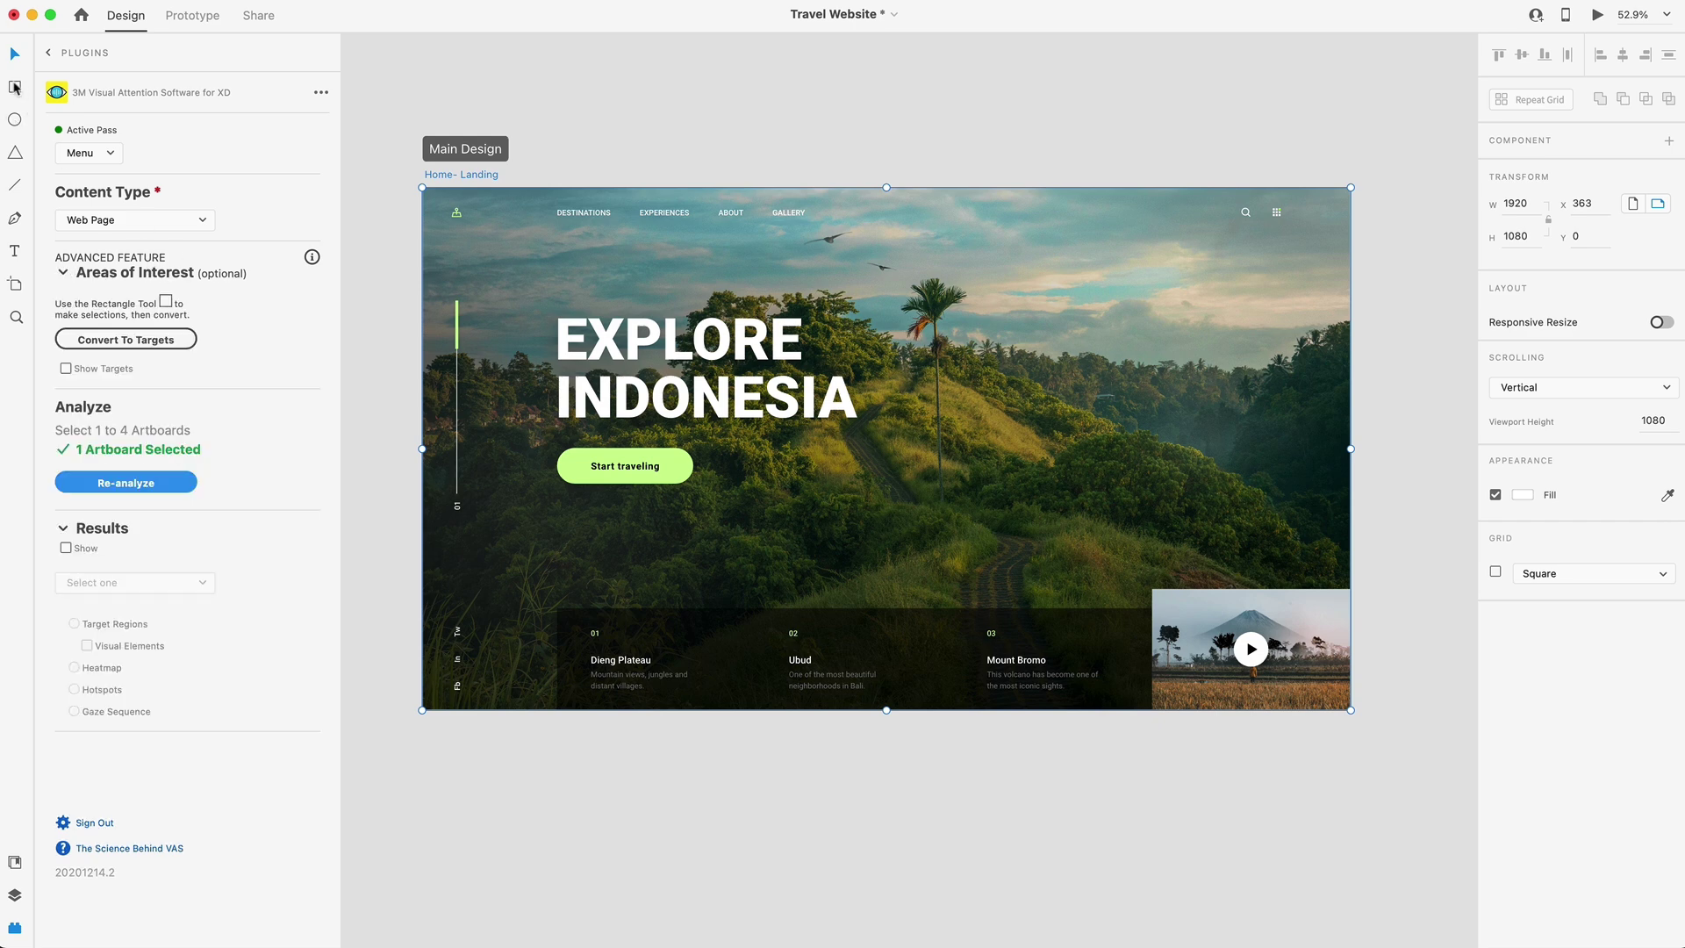
pyautogui.click(14, 87)
pyautogui.moveTo(539, 291); pyautogui.dragTo(875, 432)
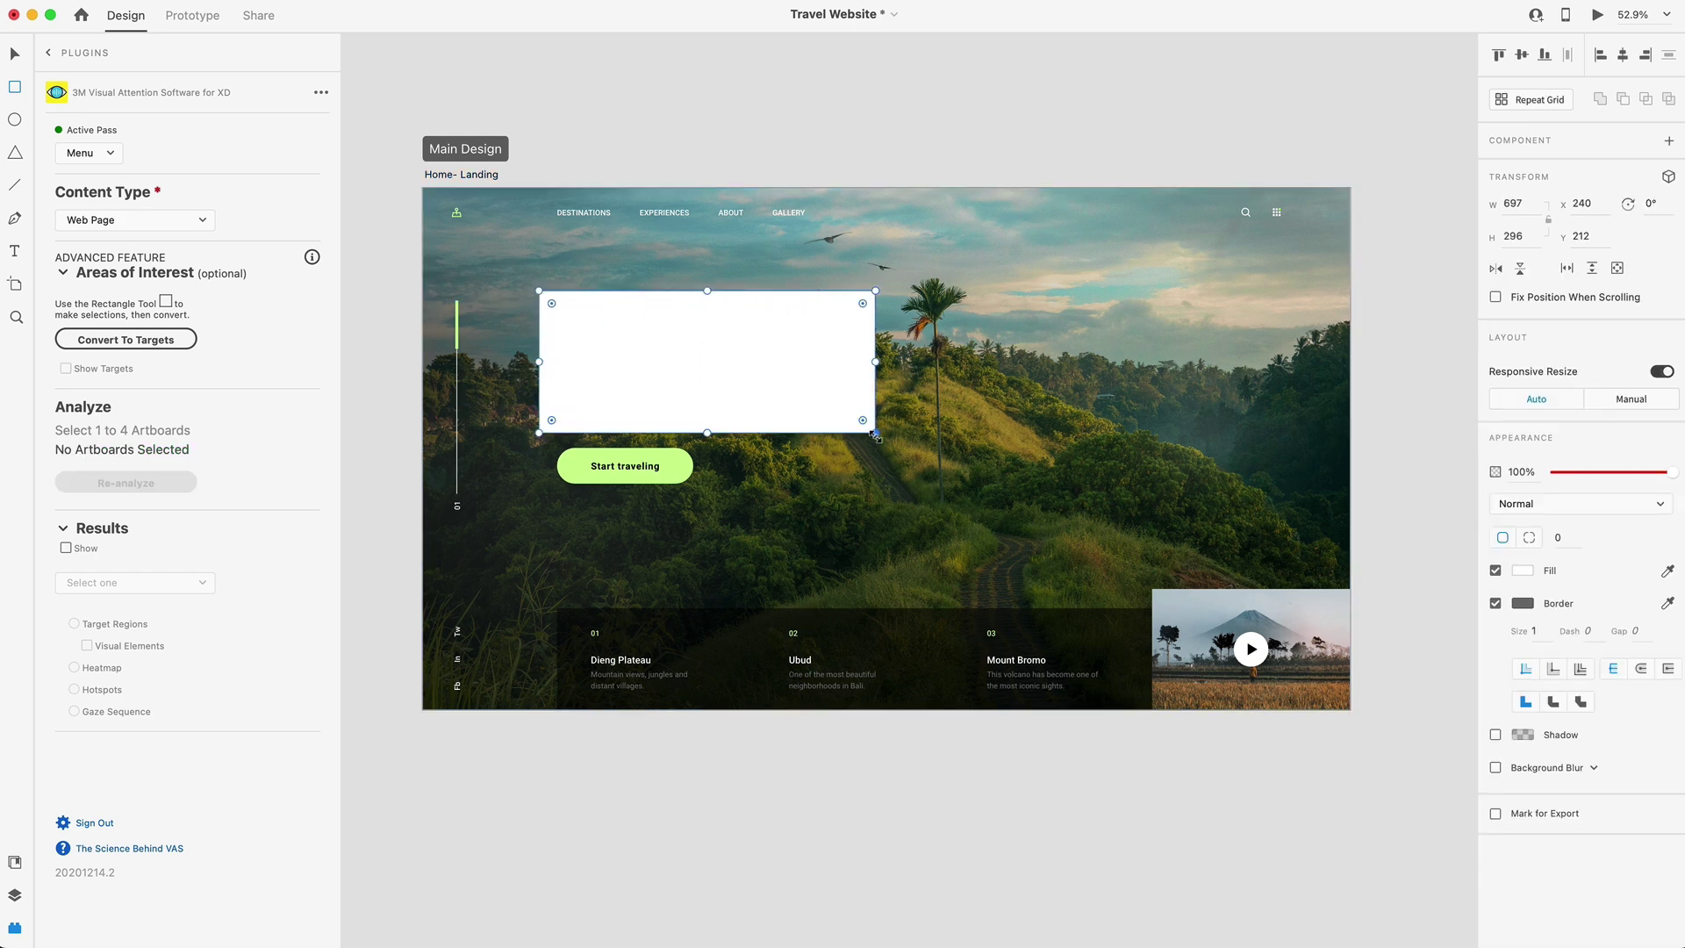
pyautogui.click(124, 341)
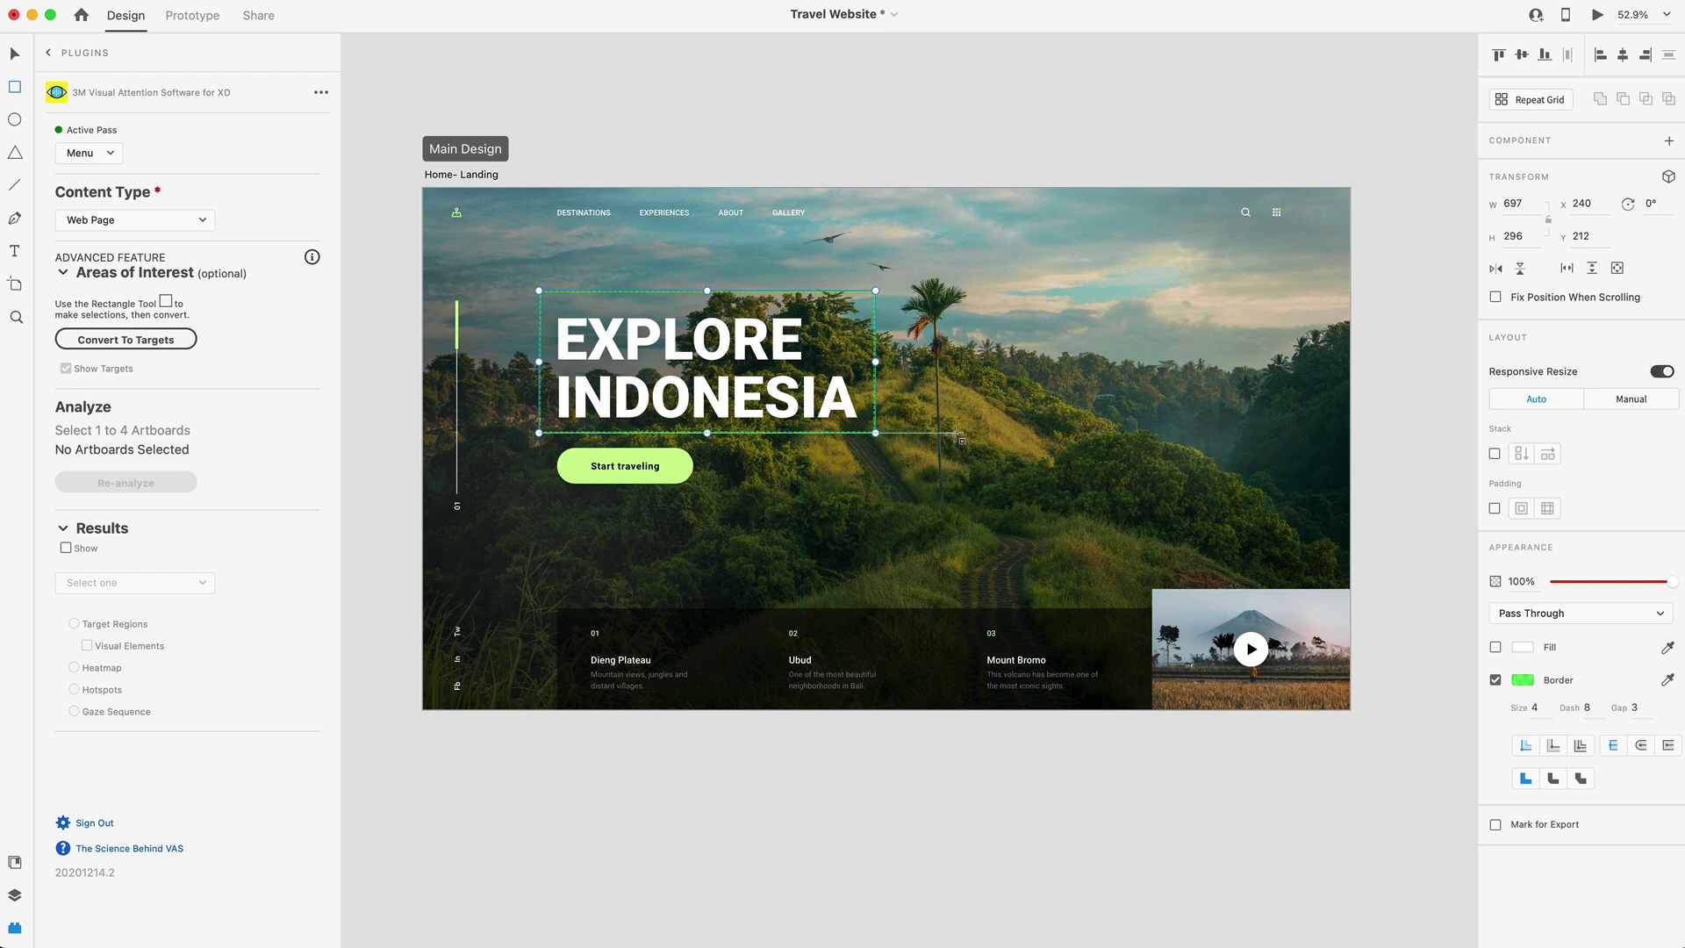
pyautogui.moveTo(538, 444); pyautogui.dragTo(707, 488)
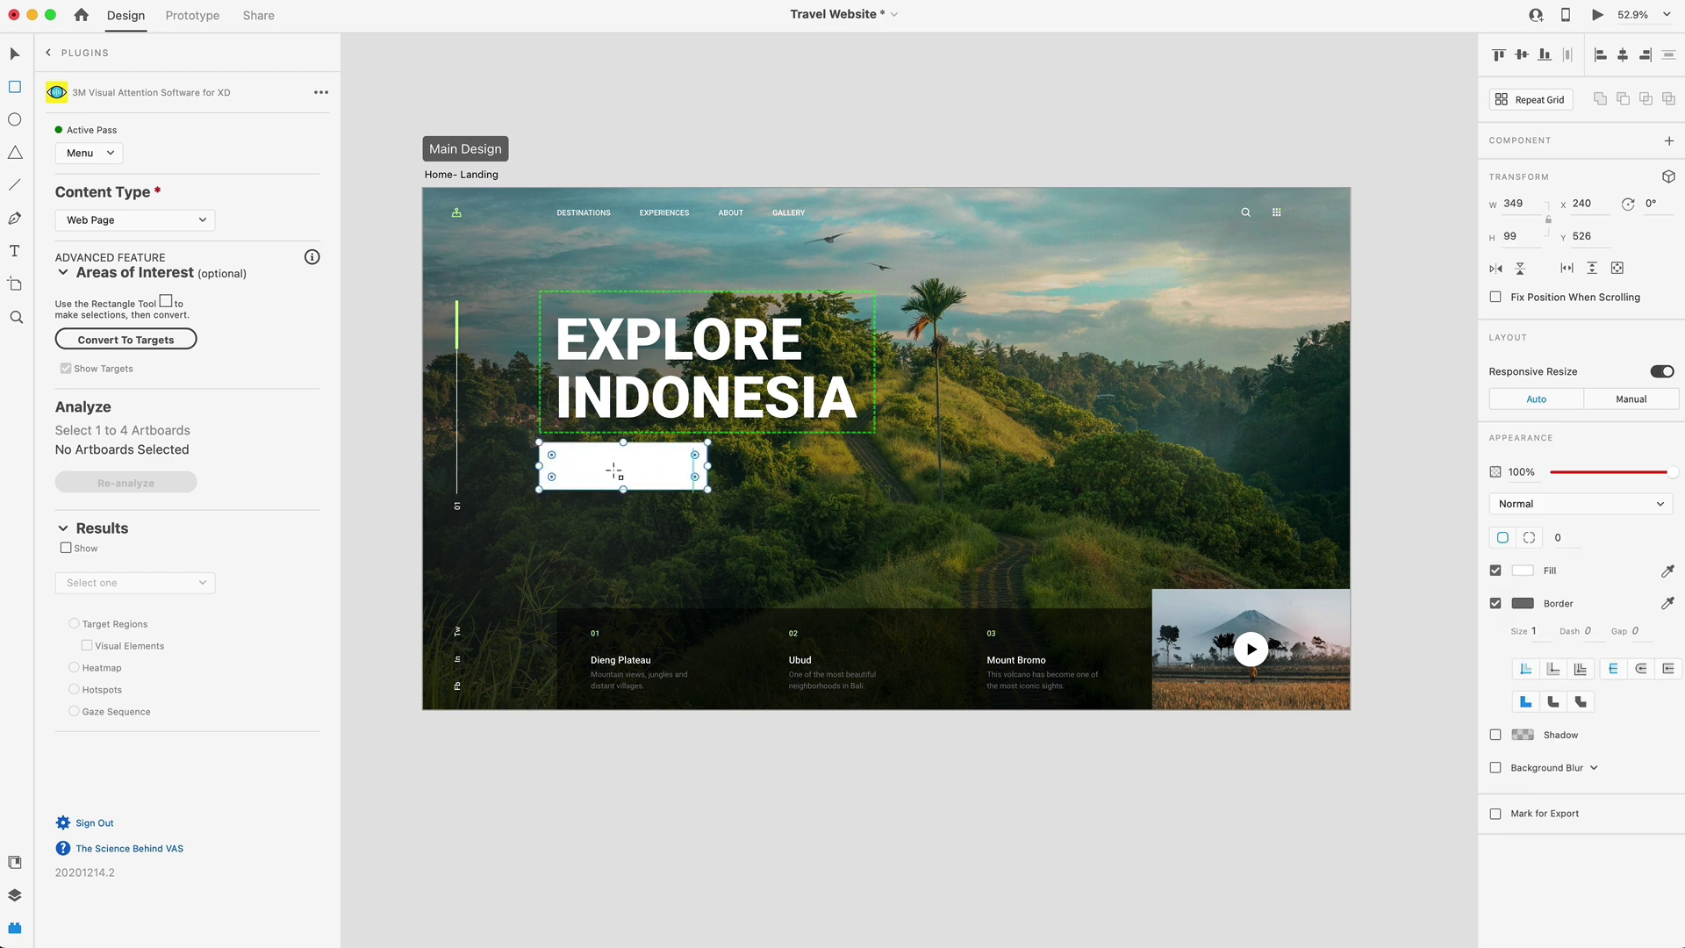
pyautogui.click(125, 339)
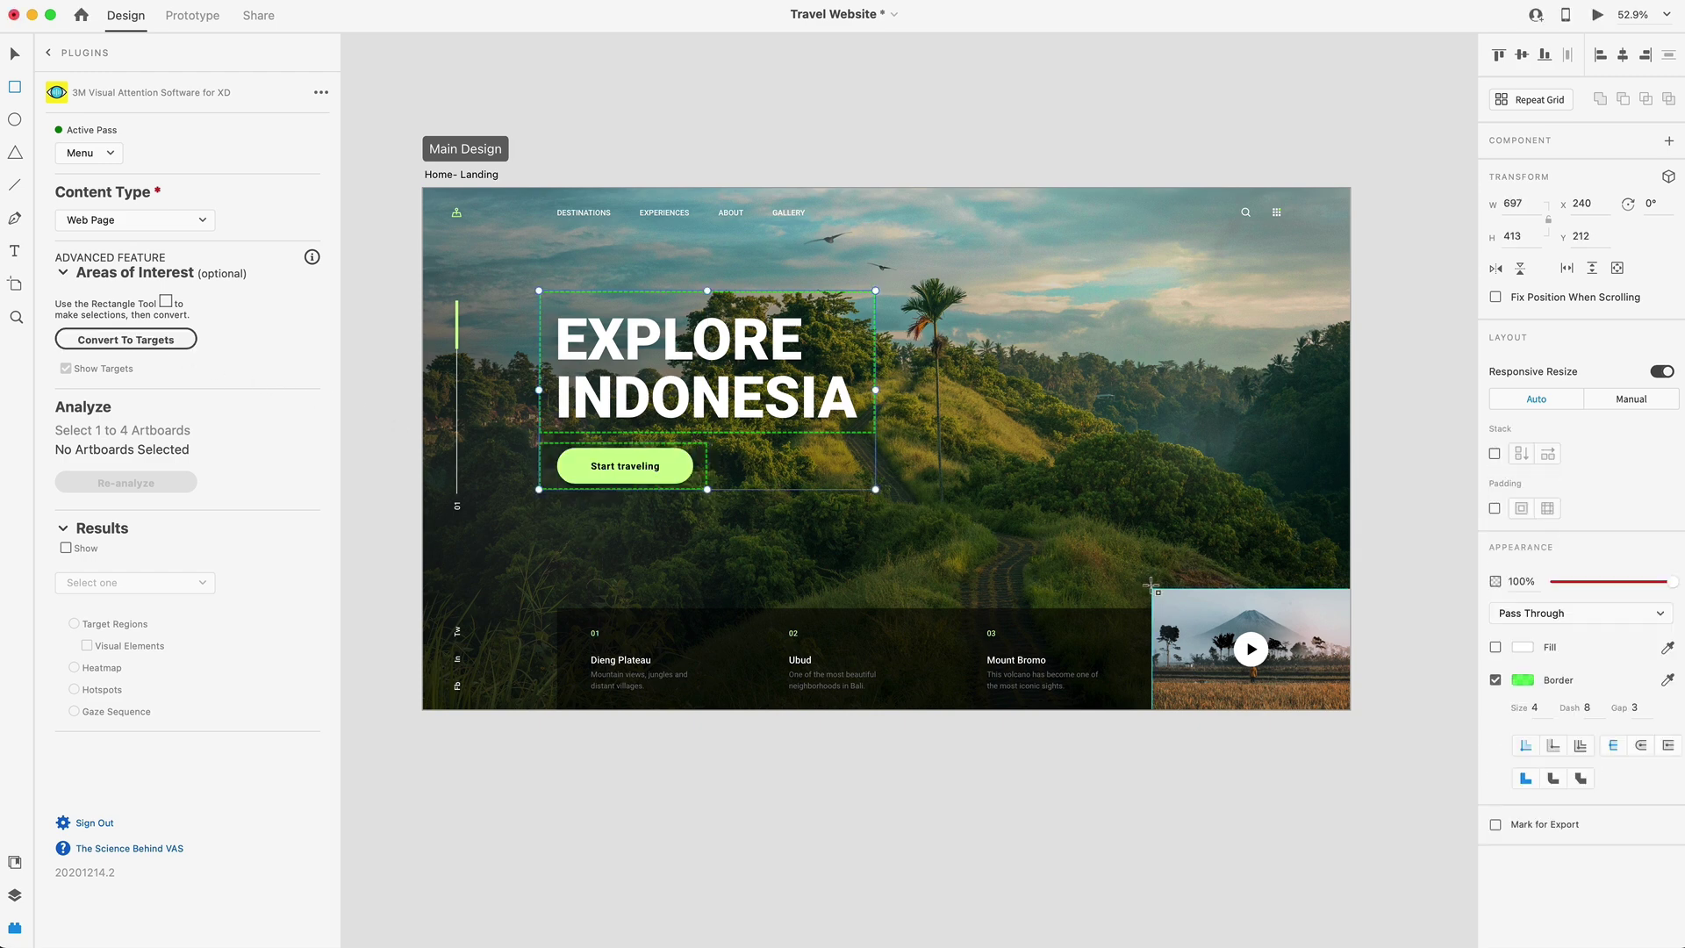
pyautogui.moveTo(1151, 589); pyautogui.dragTo(1349, 709)
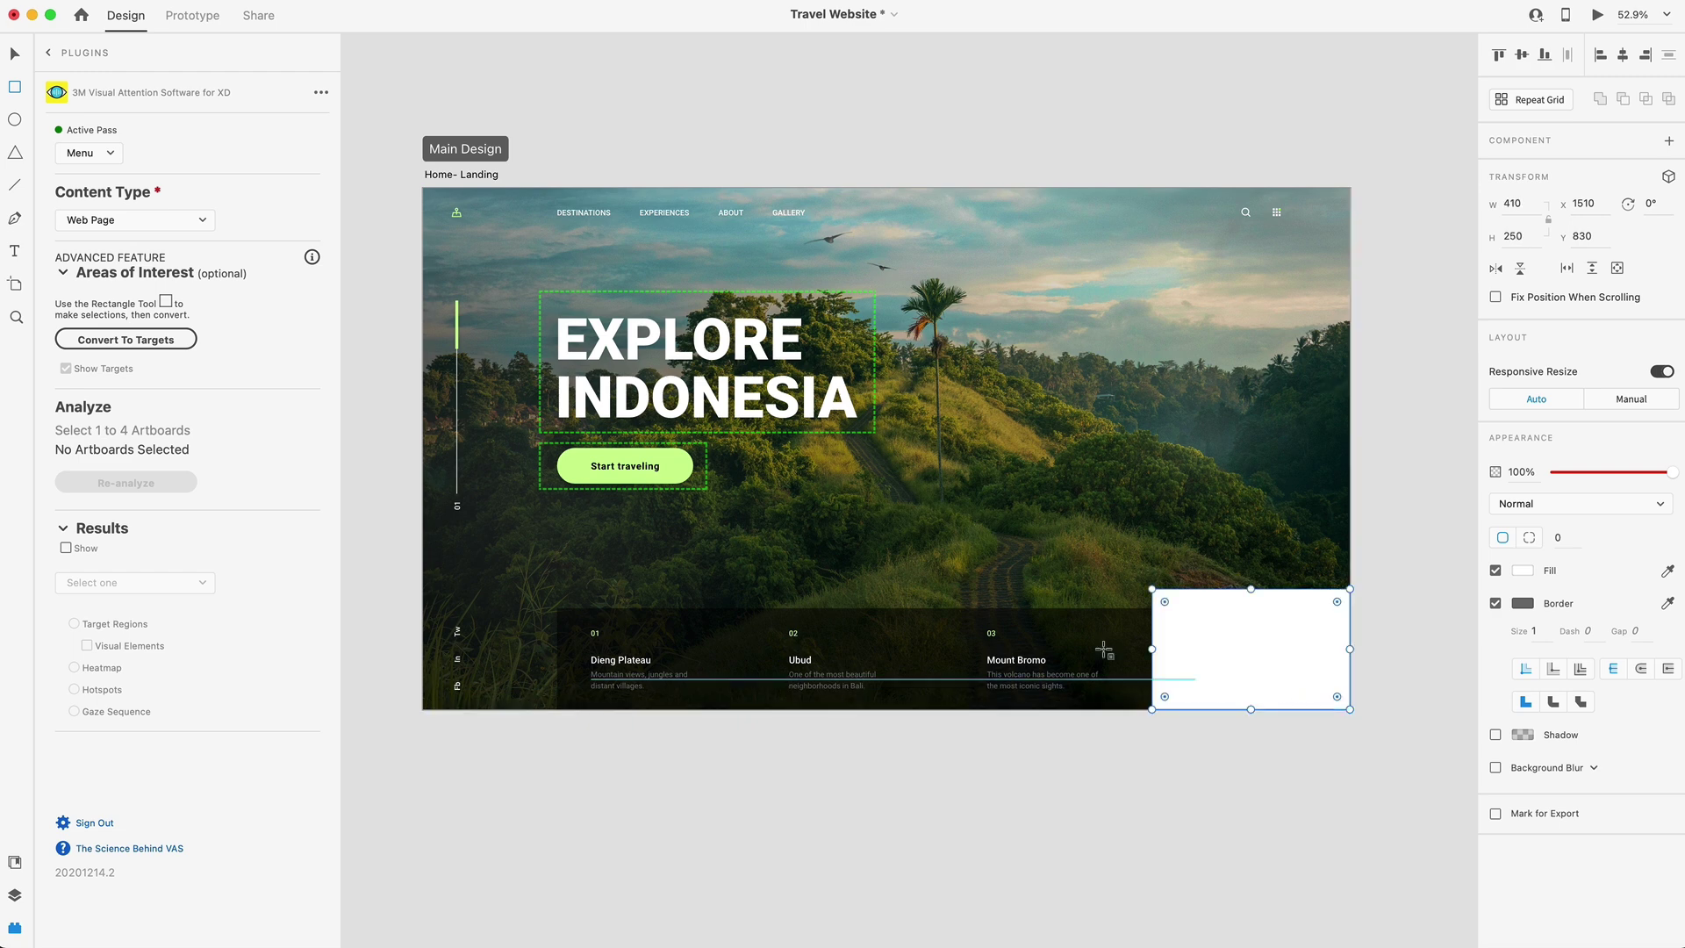
pyautogui.click(165, 349)
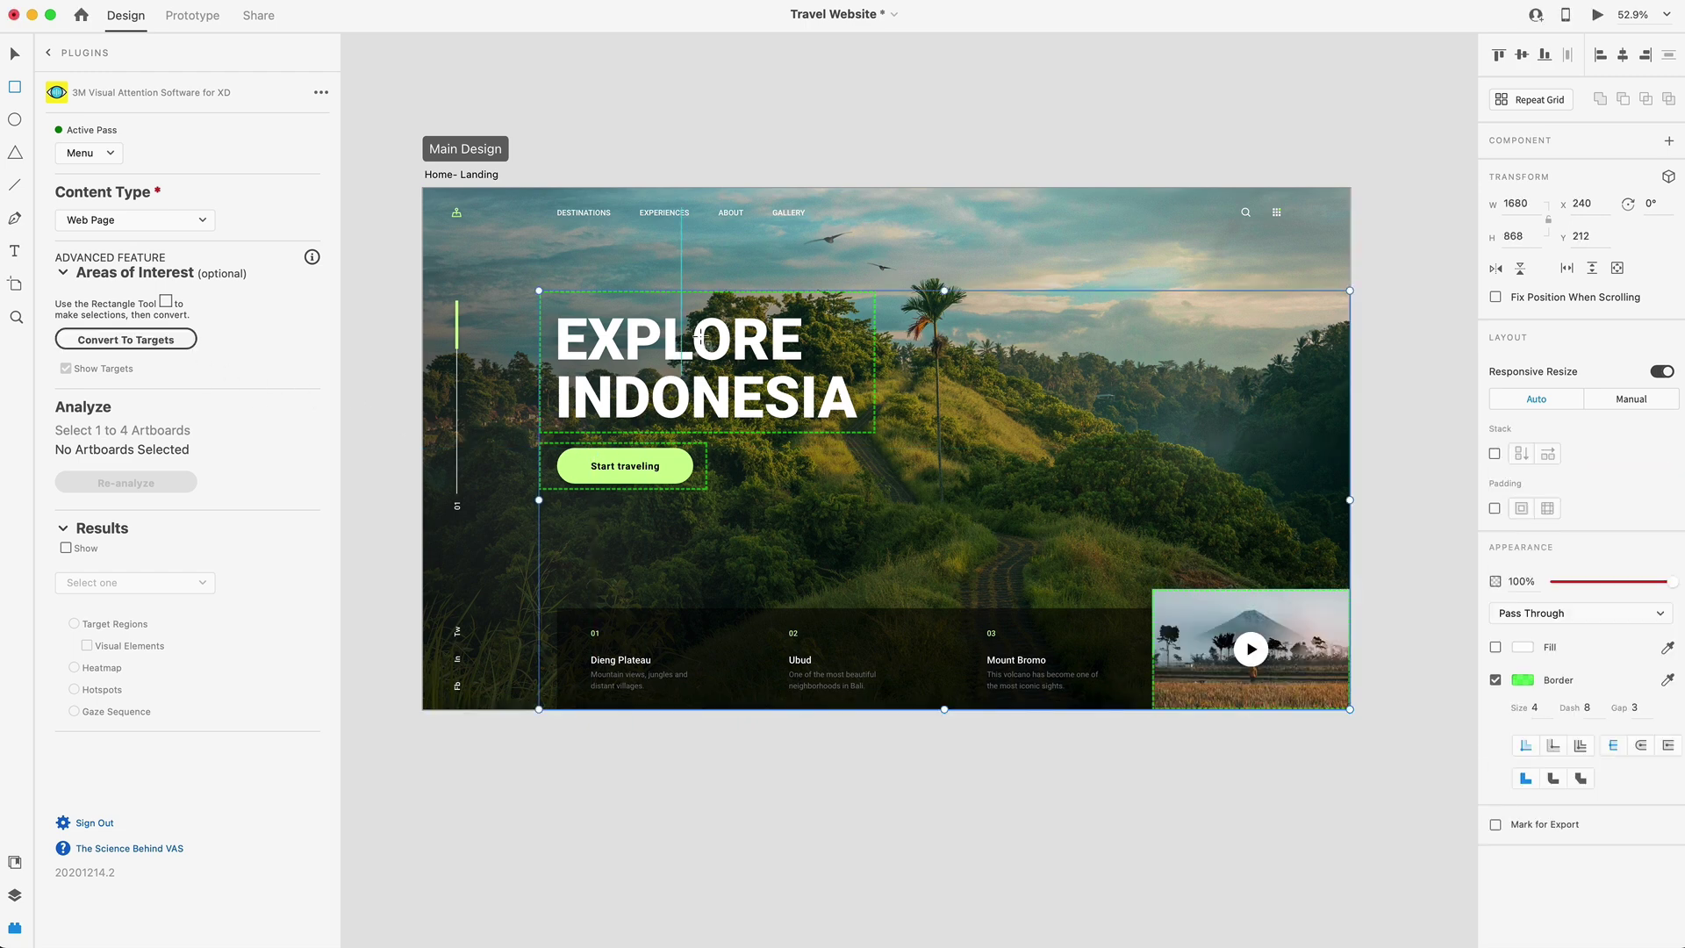
pyautogui.press('Escape')
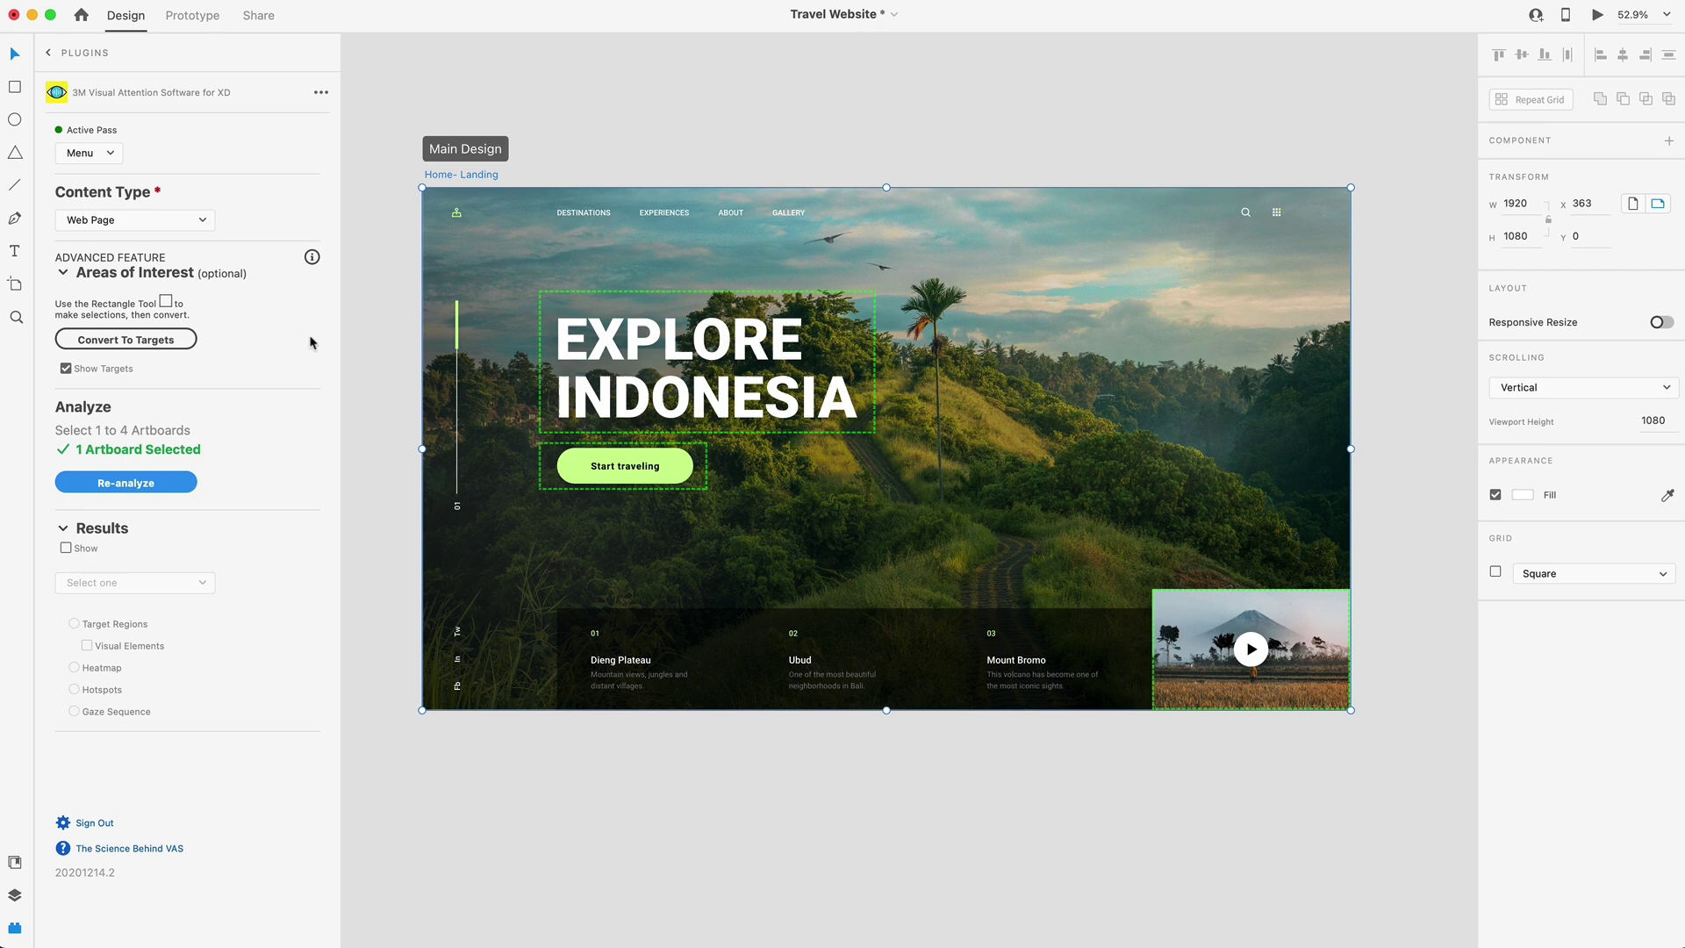
# Re-analyze Main Design as Result 3, scoring A 73%, B 80%, C 54%, then clear the overlay.
pyautogui.click(126, 481)
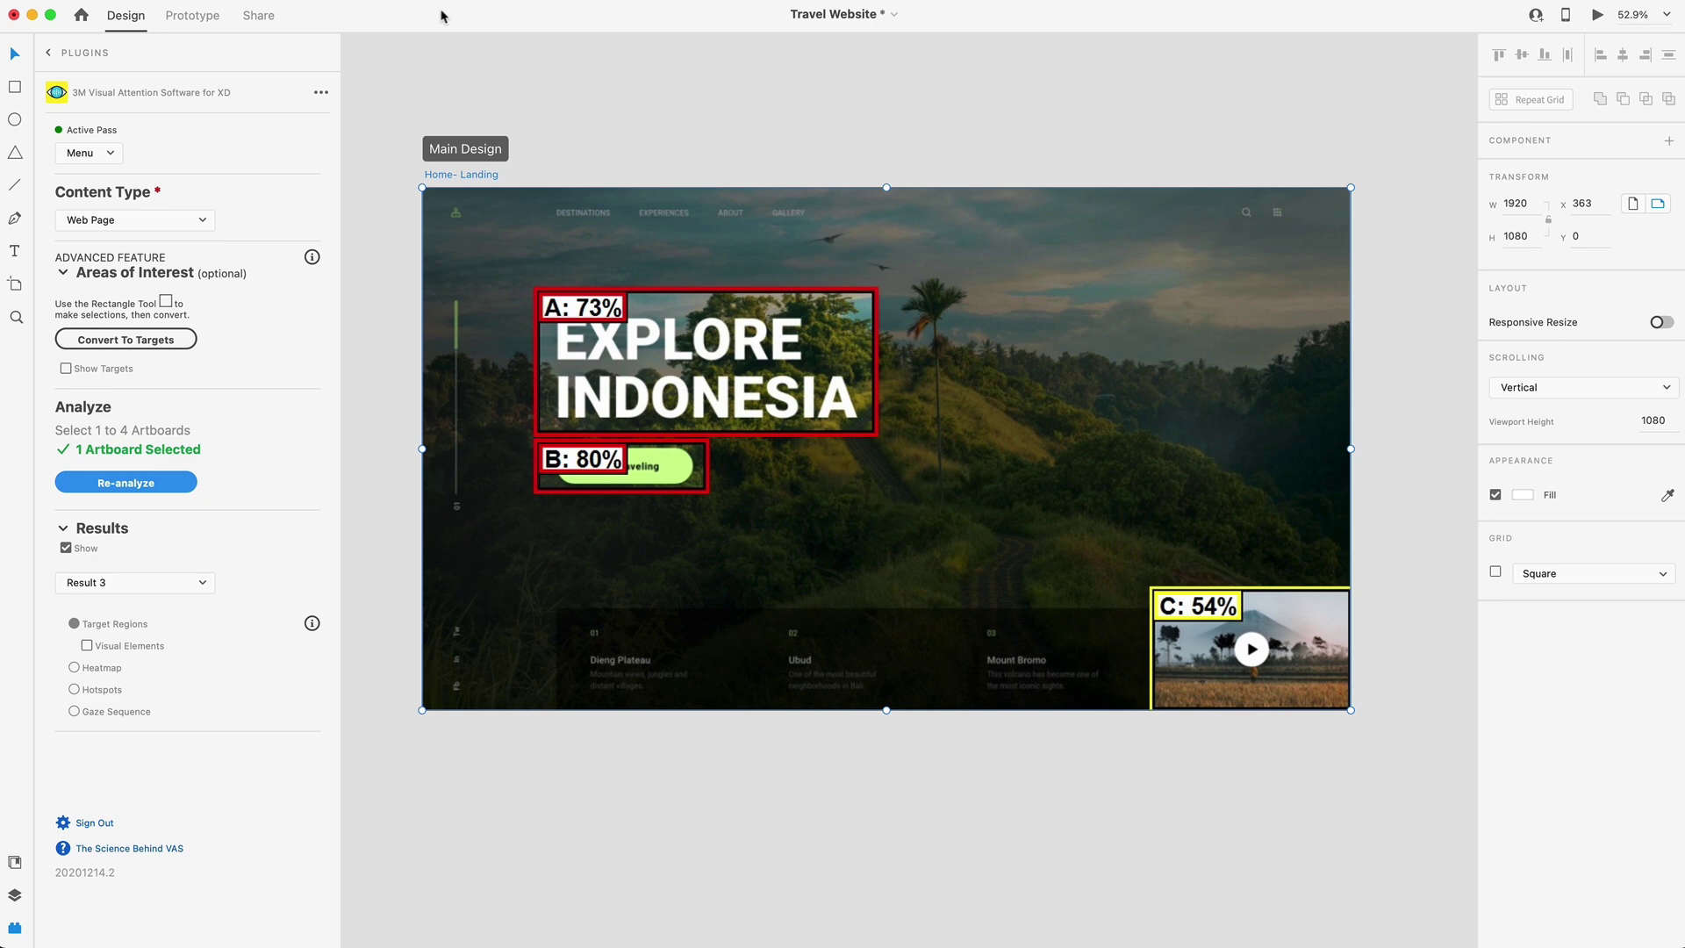
pyautogui.press('Escape')
pyautogui.click(443, 172)
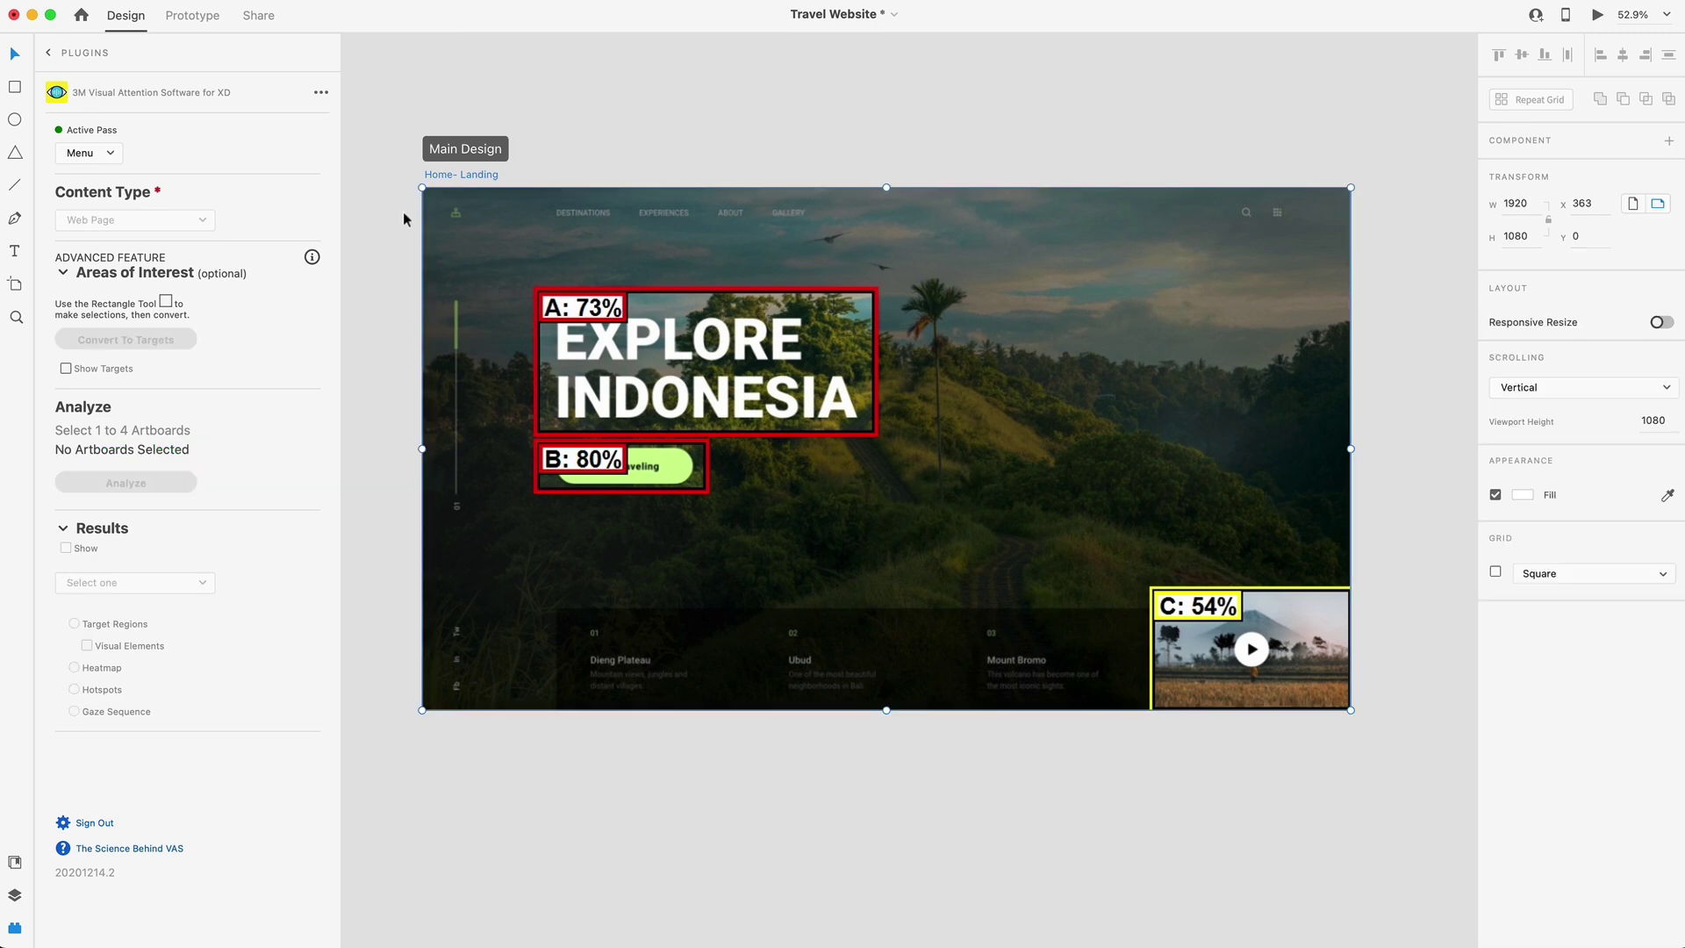